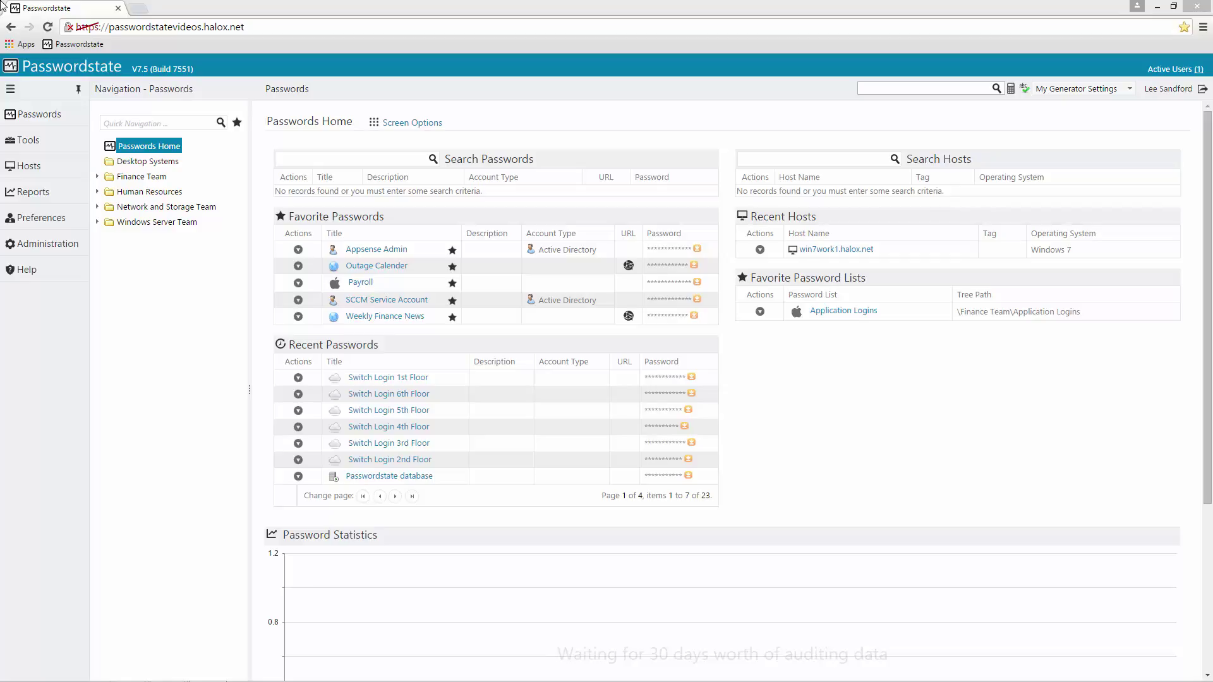
In Administration > System Settings, confirm Propagate Permissions Downwards for top-level folders is Yes and save
{"action": "left_click", "coordinate": [33, 246]}
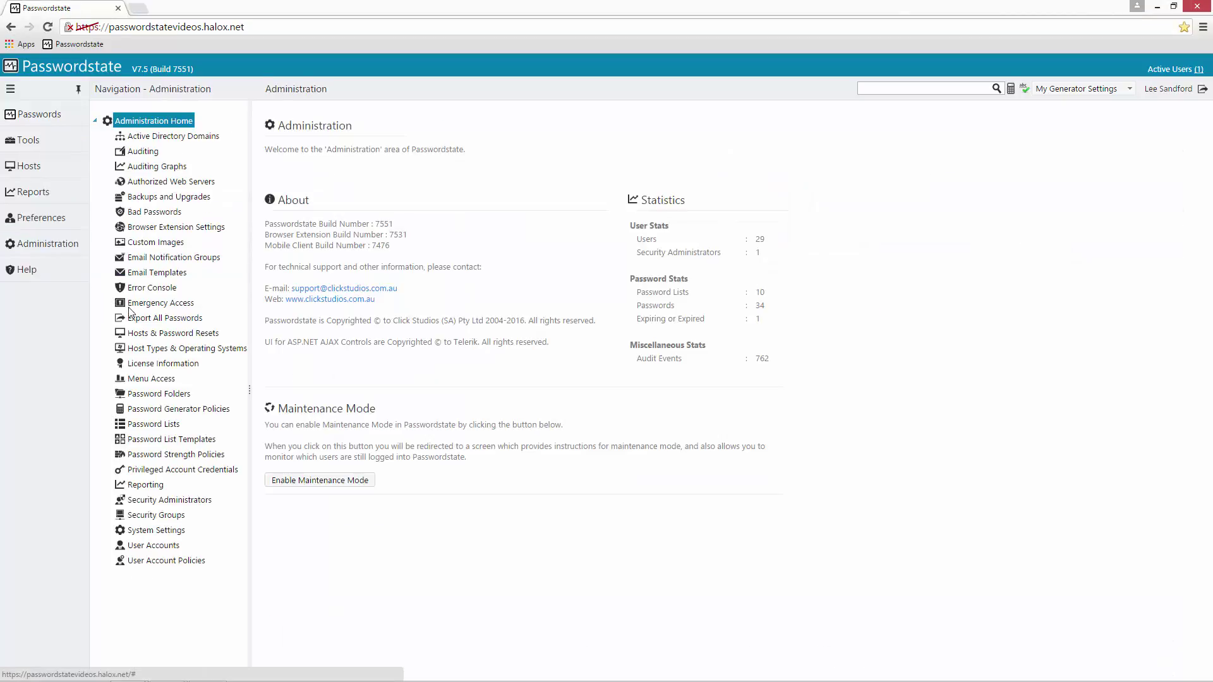
{"action": "left_click", "coordinate": [156, 532]}
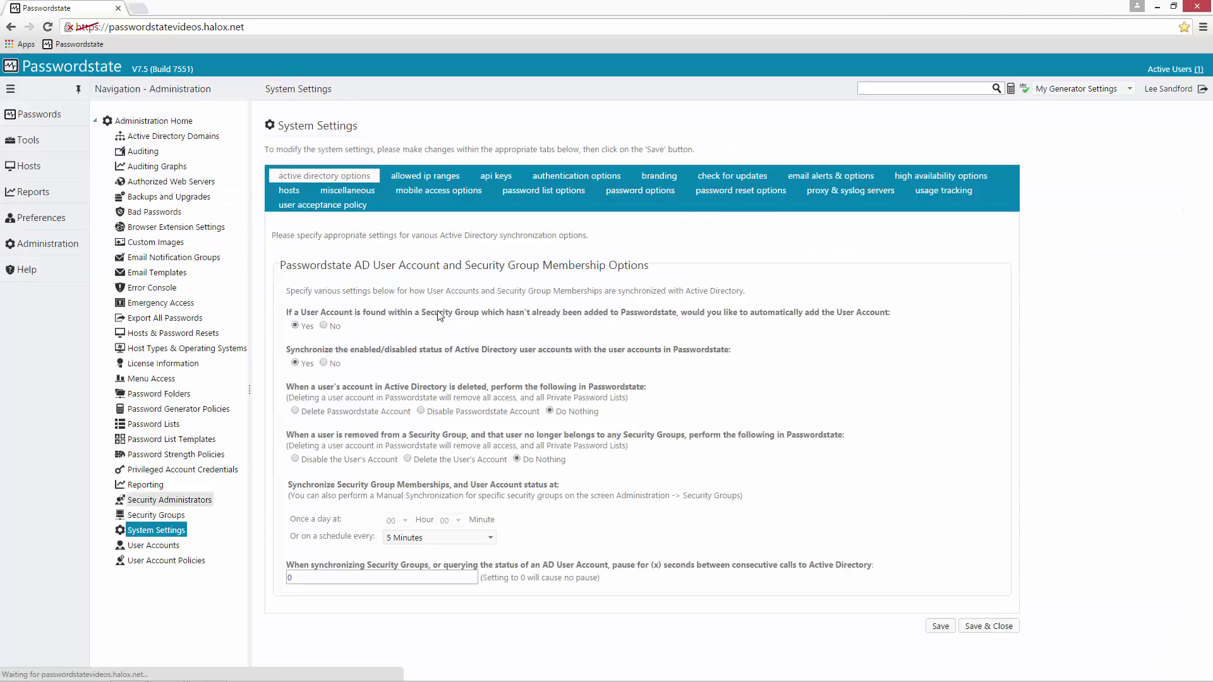
{"action": "left_click", "coordinate": [347, 196]}
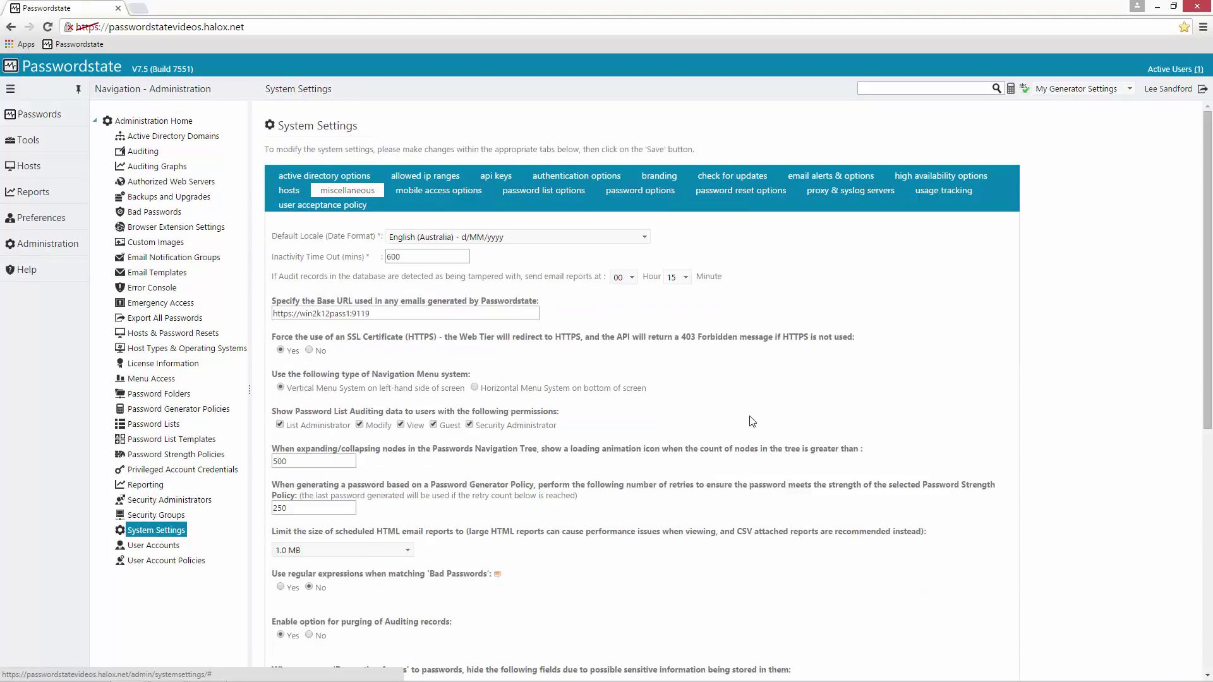
{"action": "scroll", "coordinate": [799, 431], "scroll_direction": "down", "scroll_amount": 7}
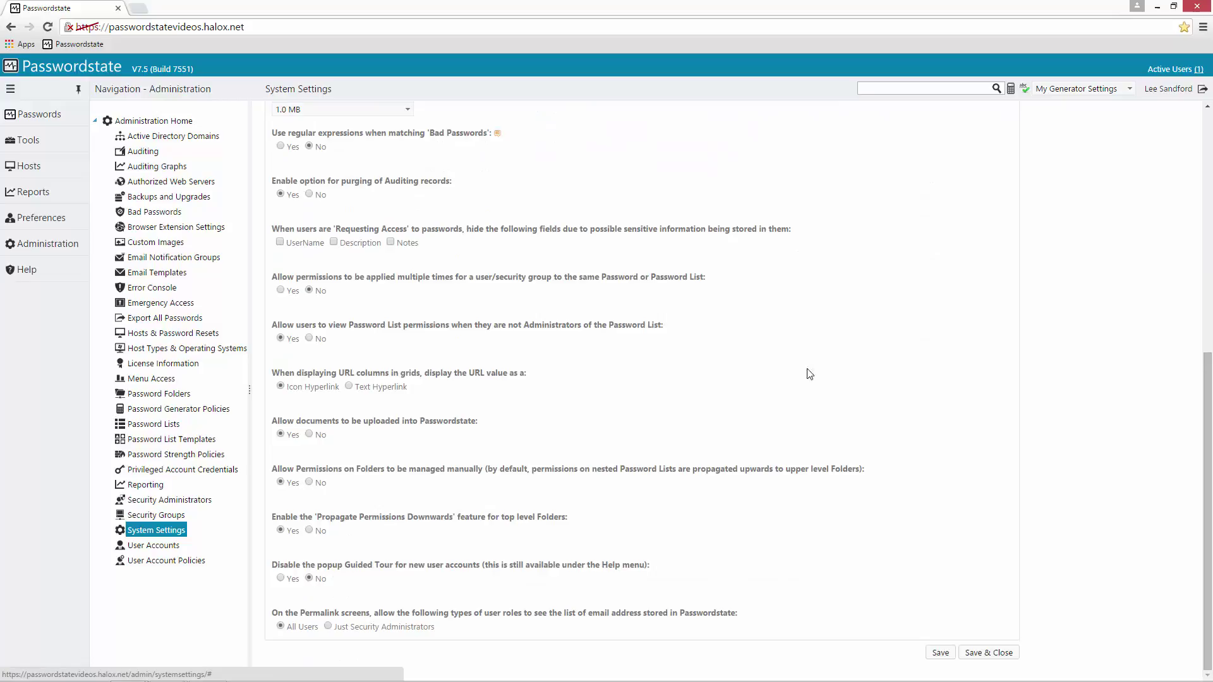
{"action": "left_click_drag", "start_coordinate": [282, 469], "coordinate": [371, 471]}
{"action": "left_click", "coordinate": [387, 482]}
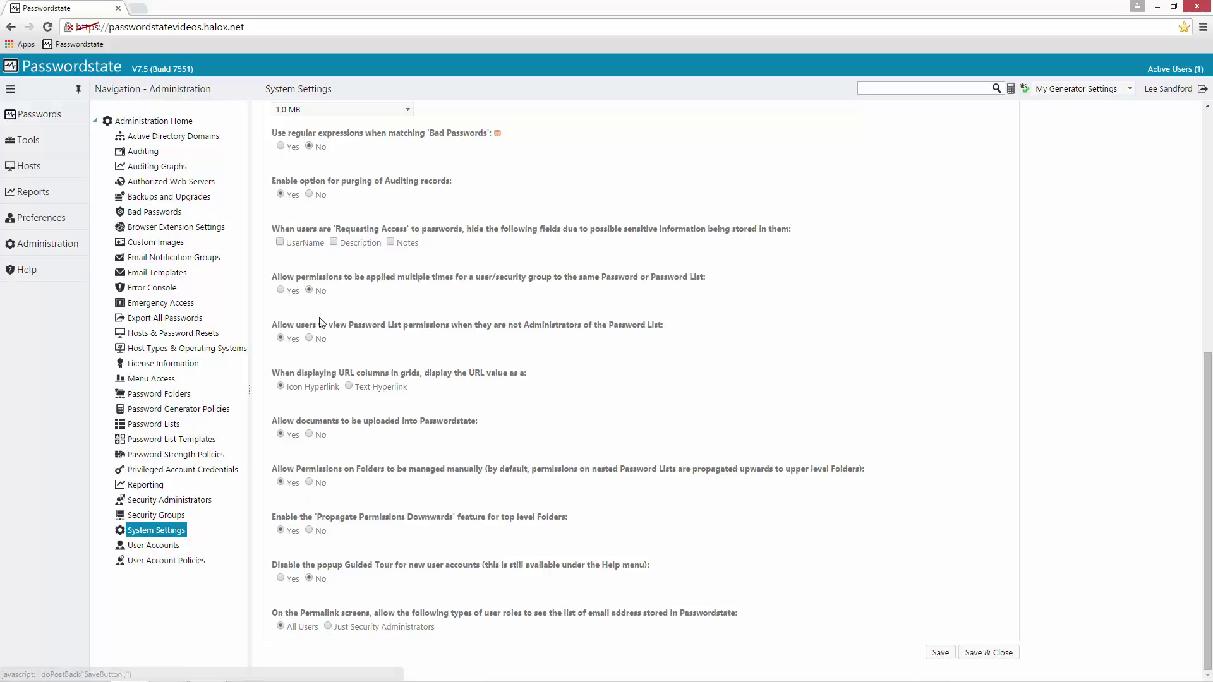
Add top-level folder 'Propagate Permissions Test' with manual permissions and Propagate Permissions Downwards set to Yes
{"action": "mouse_move", "coordinate": [52, 149]}
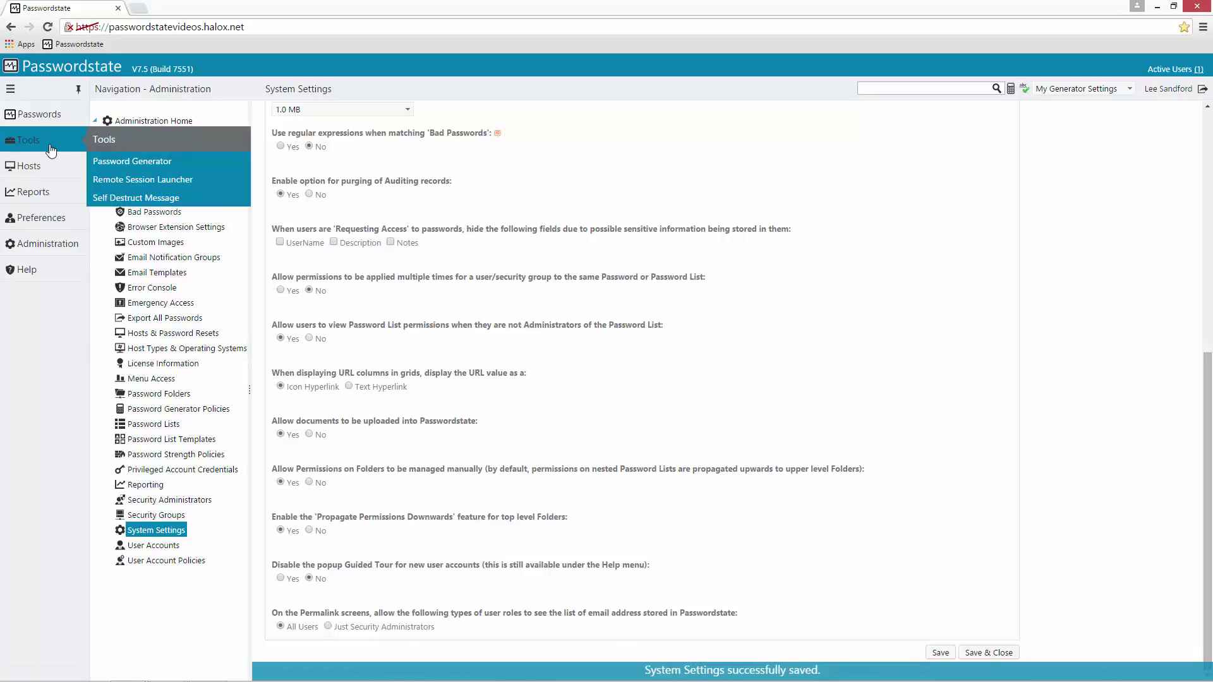
{"action": "left_click", "coordinate": [35, 116]}
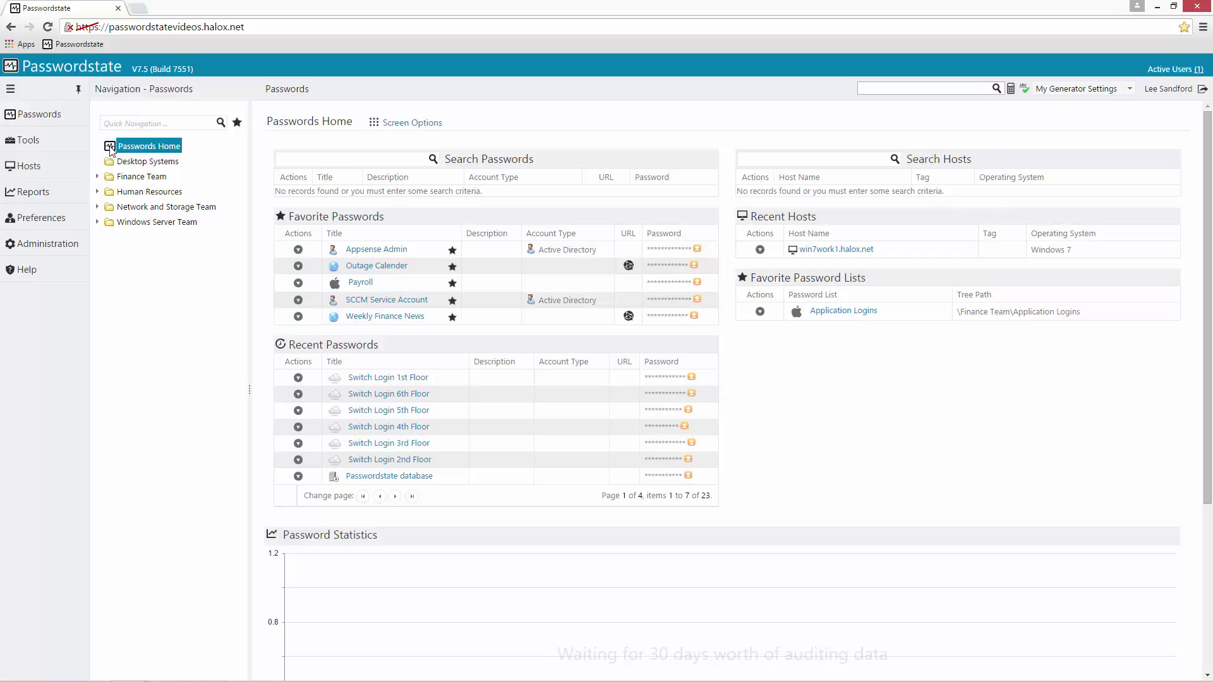
{"action": "right_click", "coordinate": [110, 150]}
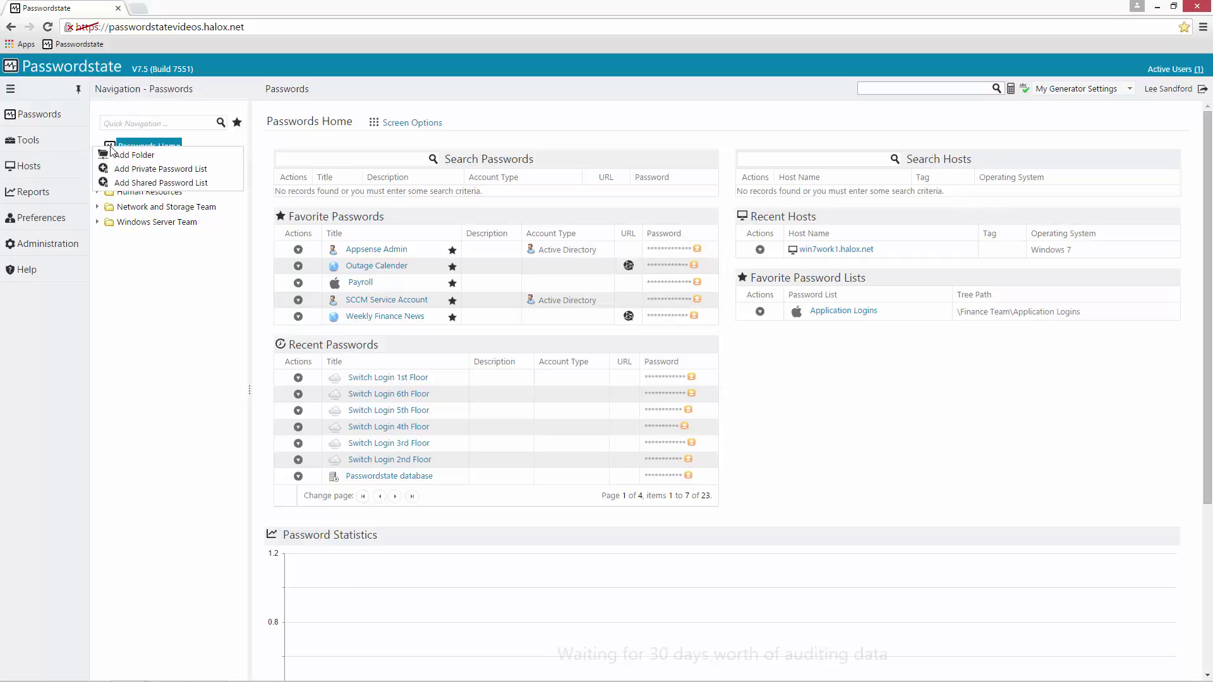
{"action": "left_click", "coordinate": [130, 156]}
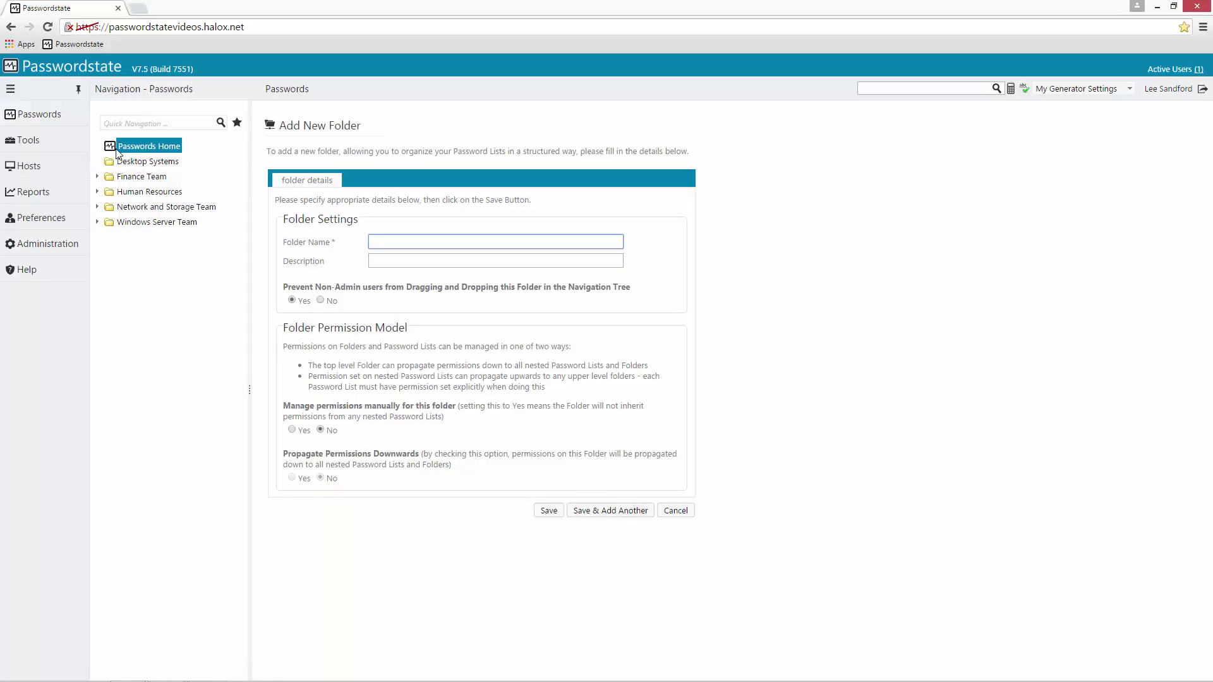
{"action": "type", "text": "Propagate Permissions Test"}
{"action": "left_click", "coordinate": [292, 430]}
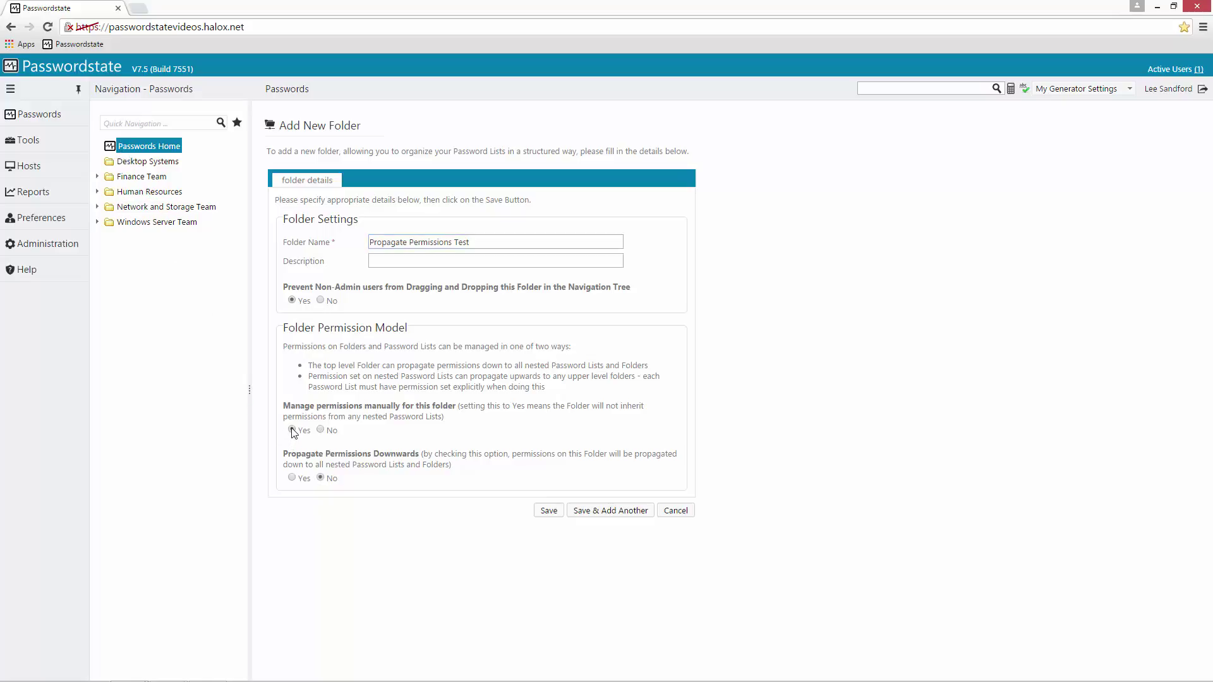
{"action": "left_click", "coordinate": [292, 478]}
{"action": "left_click", "coordinate": [549, 510]}
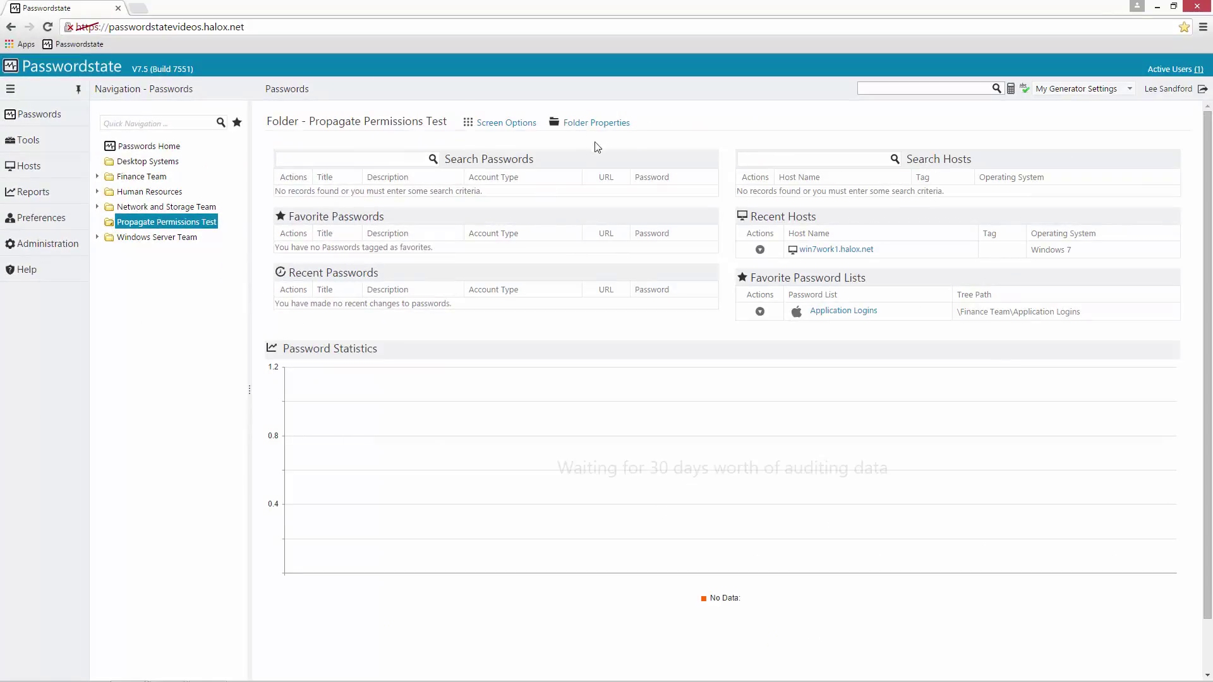
Grant the Windows Team security group Administrator permissions on 'Propagate Permissions Test' and save
{"action": "left_click", "coordinate": [598, 123]}
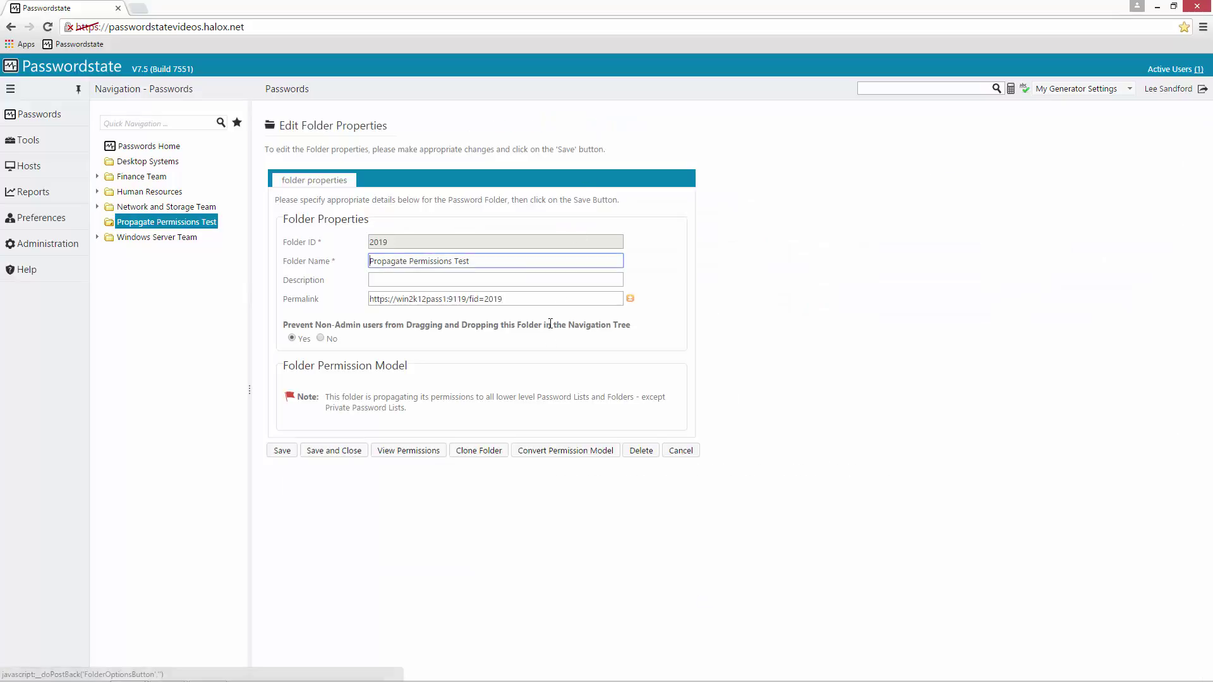
{"action": "left_click", "coordinate": [405, 455]}
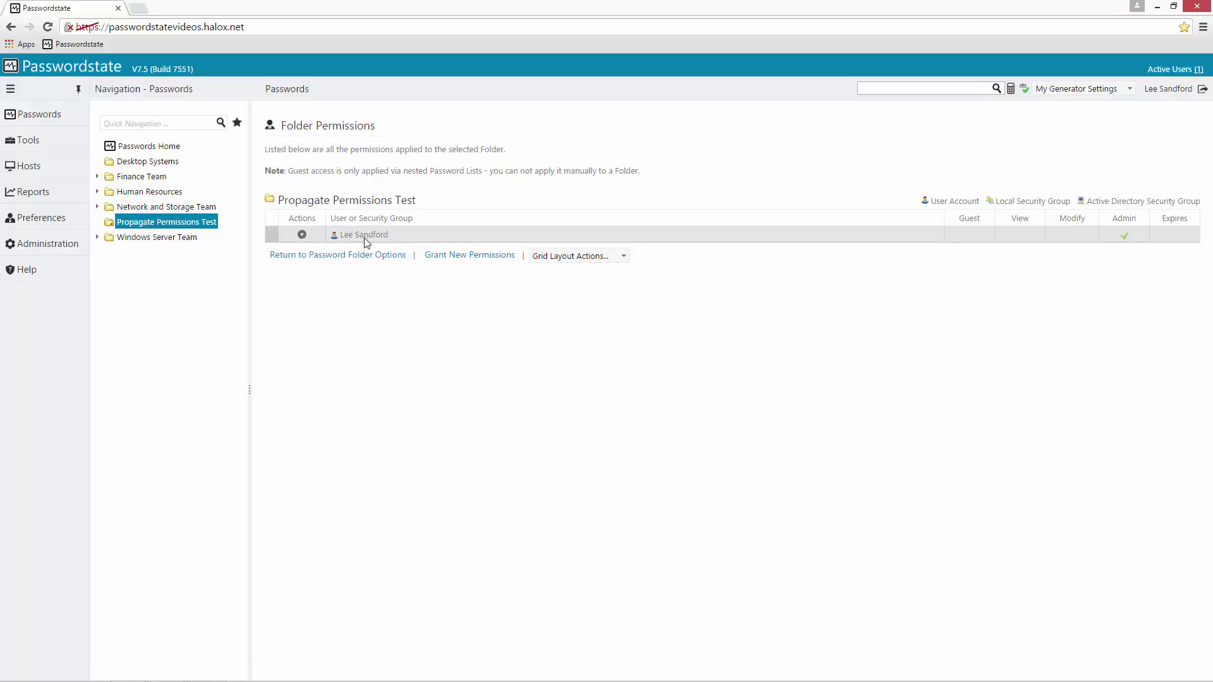
{"action": "left_click", "coordinate": [467, 255]}
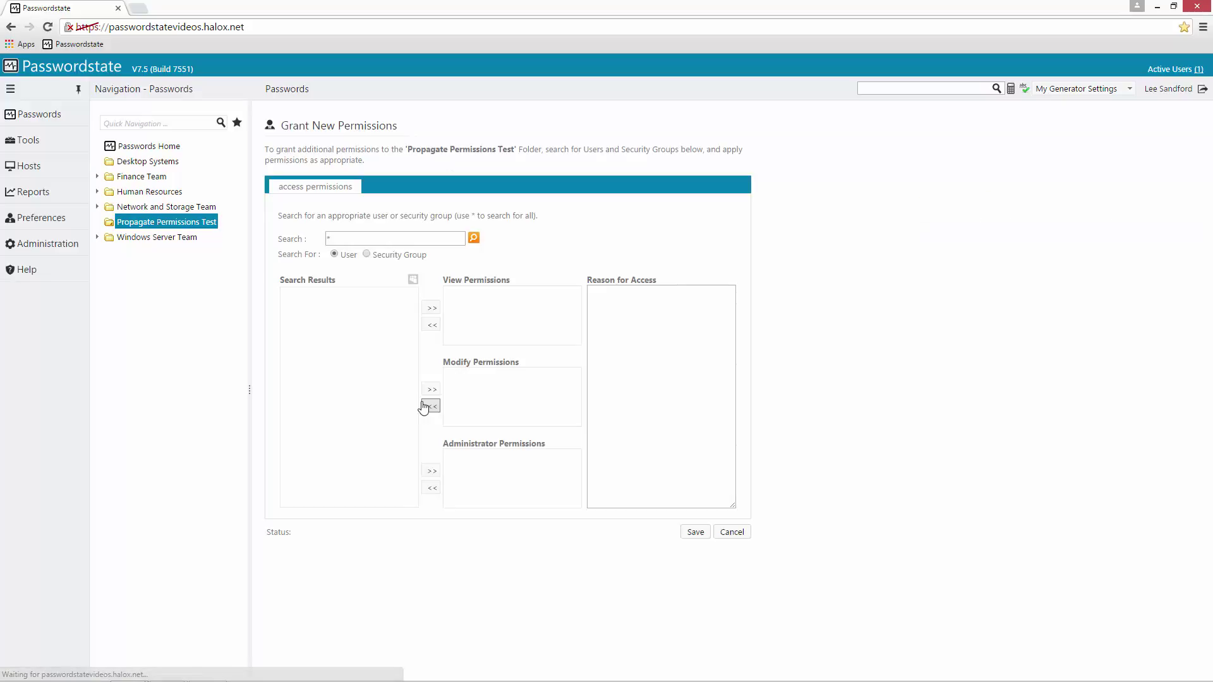
{"action": "left_click", "coordinate": [366, 254]}
{"action": "left_click", "coordinate": [474, 237]}
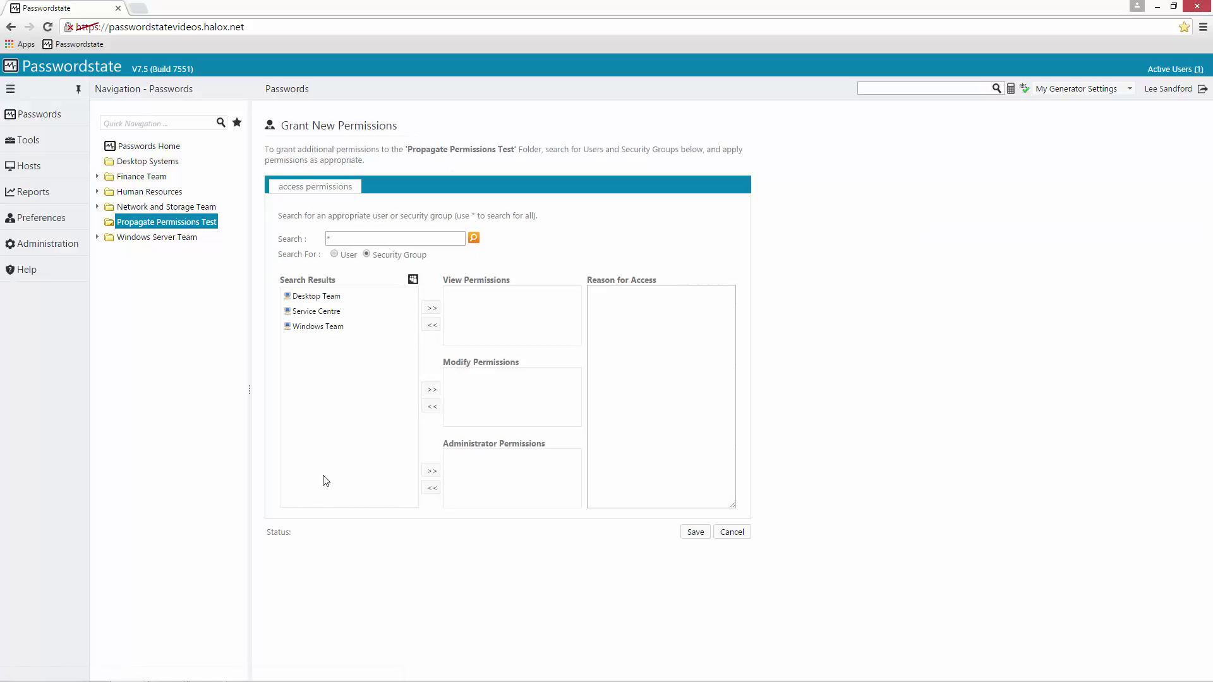
{"action": "left_click", "coordinate": [319, 326]}
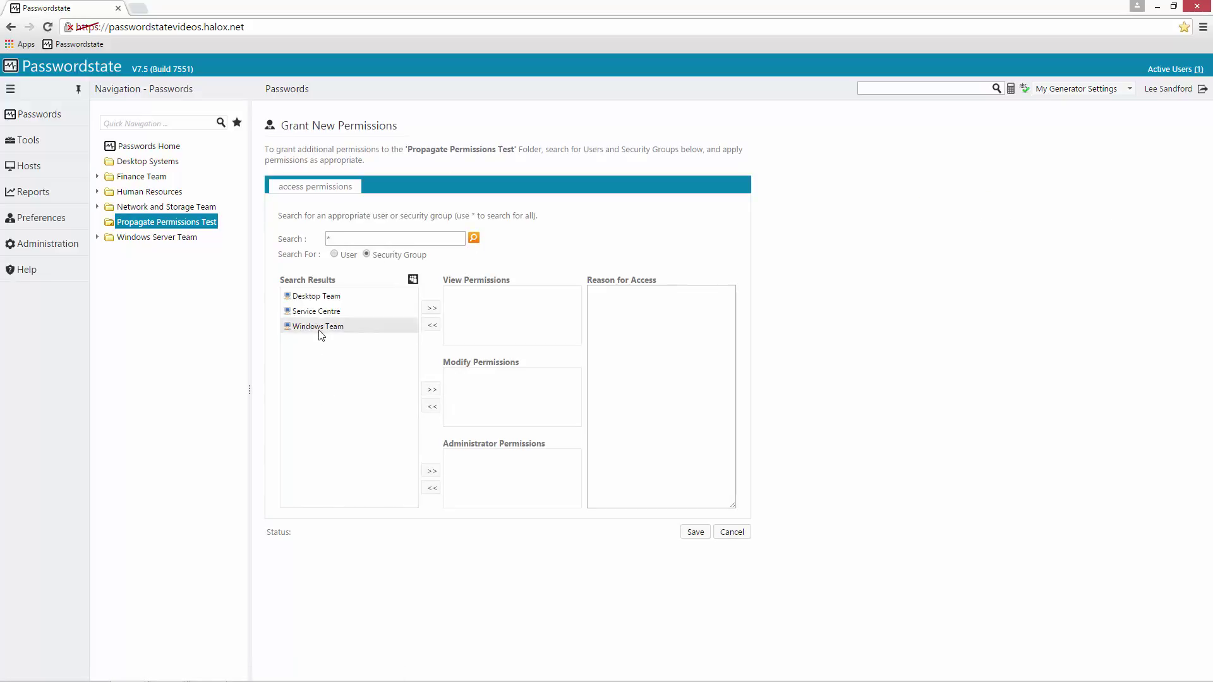
{"action": "left_click", "coordinate": [433, 472]}
{"action": "left_click", "coordinate": [695, 532]}
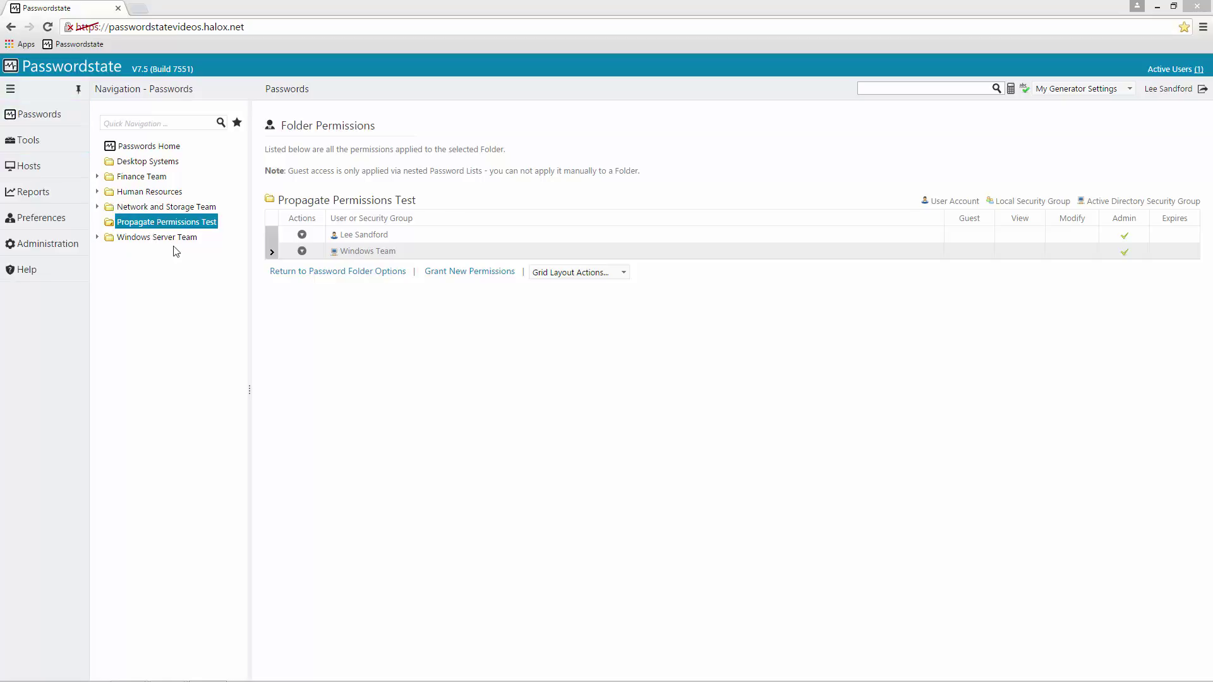
Expand Windows Server Team and view the Administration Accounts password list permissions
{"action": "left_click", "coordinate": [97, 238]}
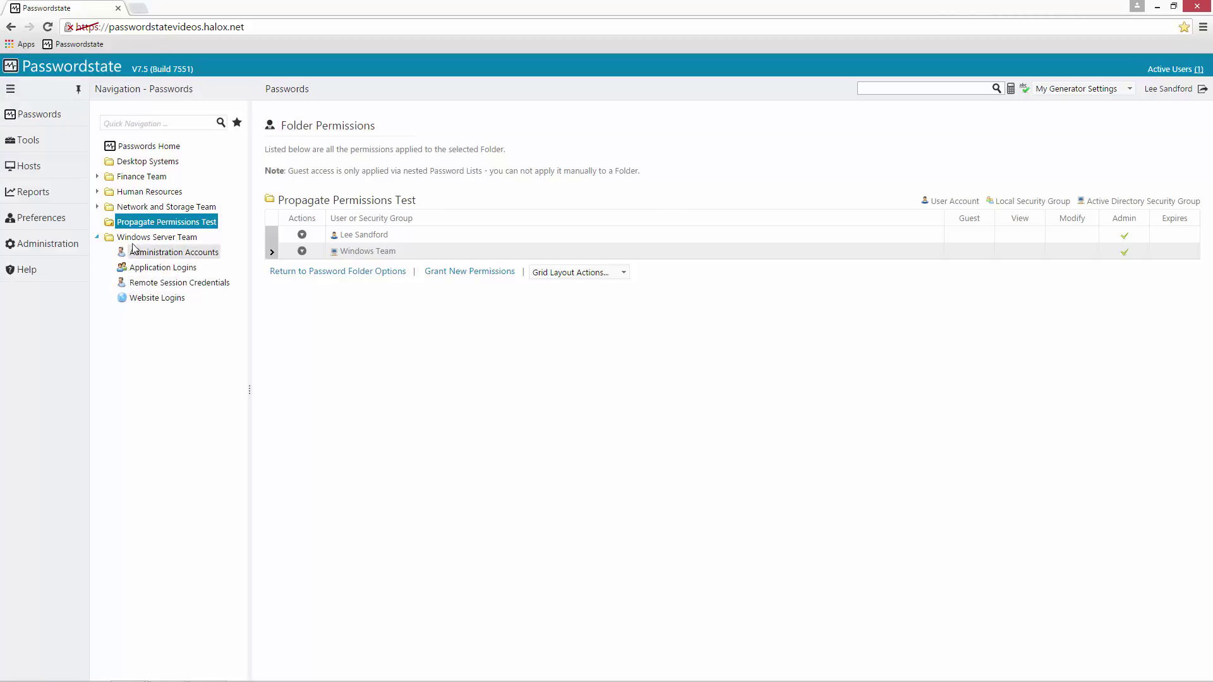
{"action": "left_click", "coordinate": [168, 254]}
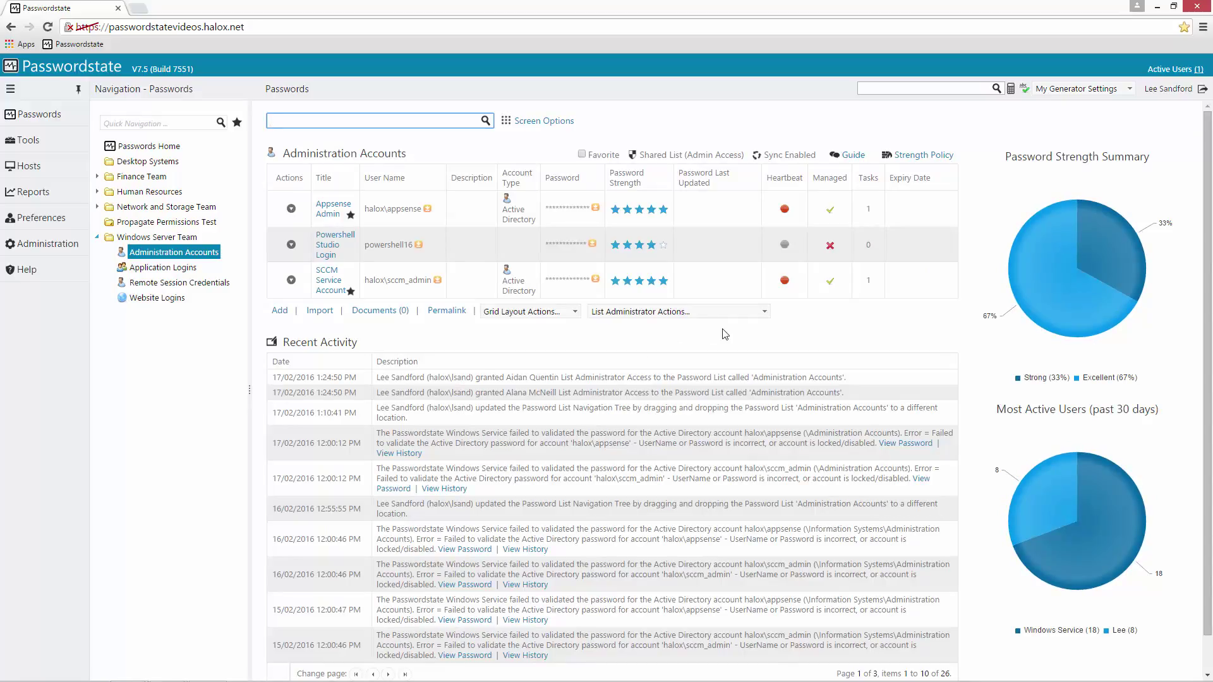
{"action": "left_click", "coordinate": [720, 312]}
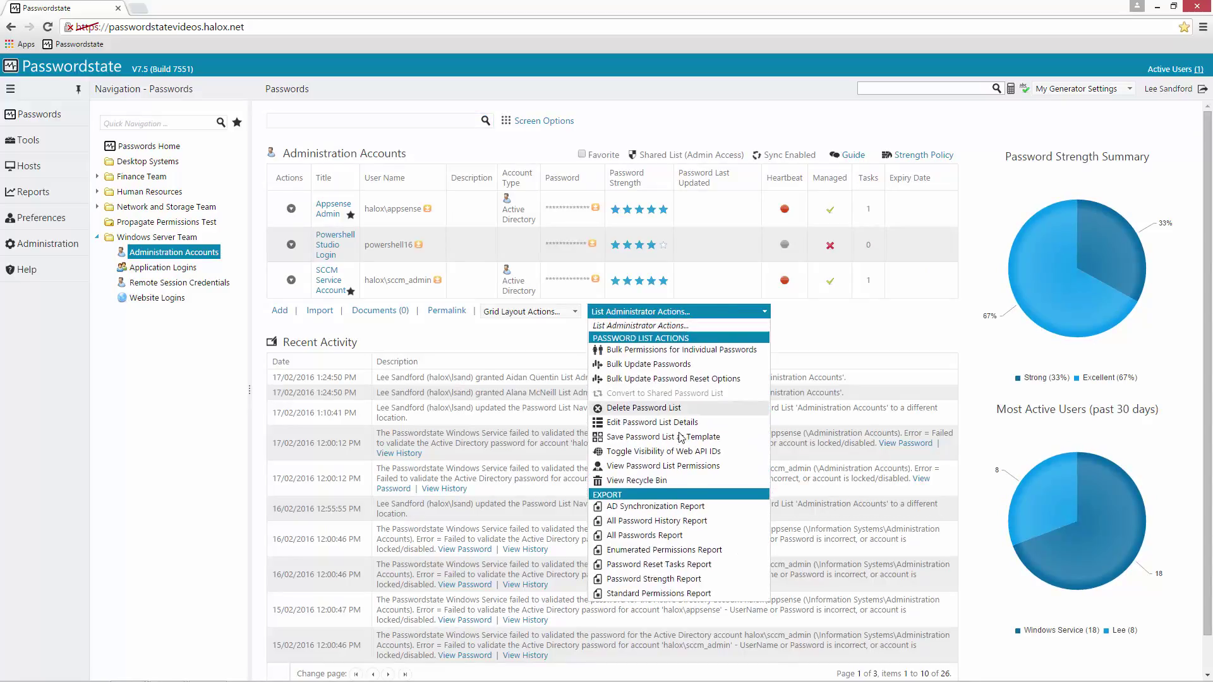
{"action": "left_click", "coordinate": [665, 471]}
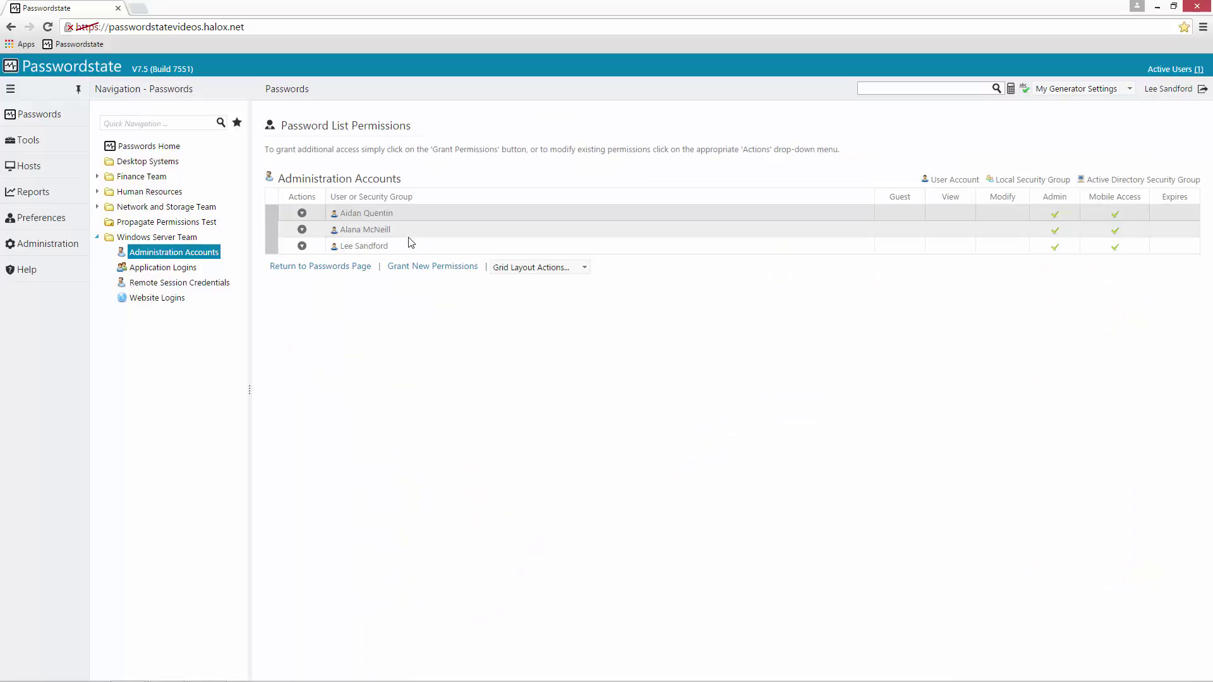
View the Application Logins list permissions, then go to the Windows Server Team folder page
{"action": "left_click", "coordinate": [170, 268]}
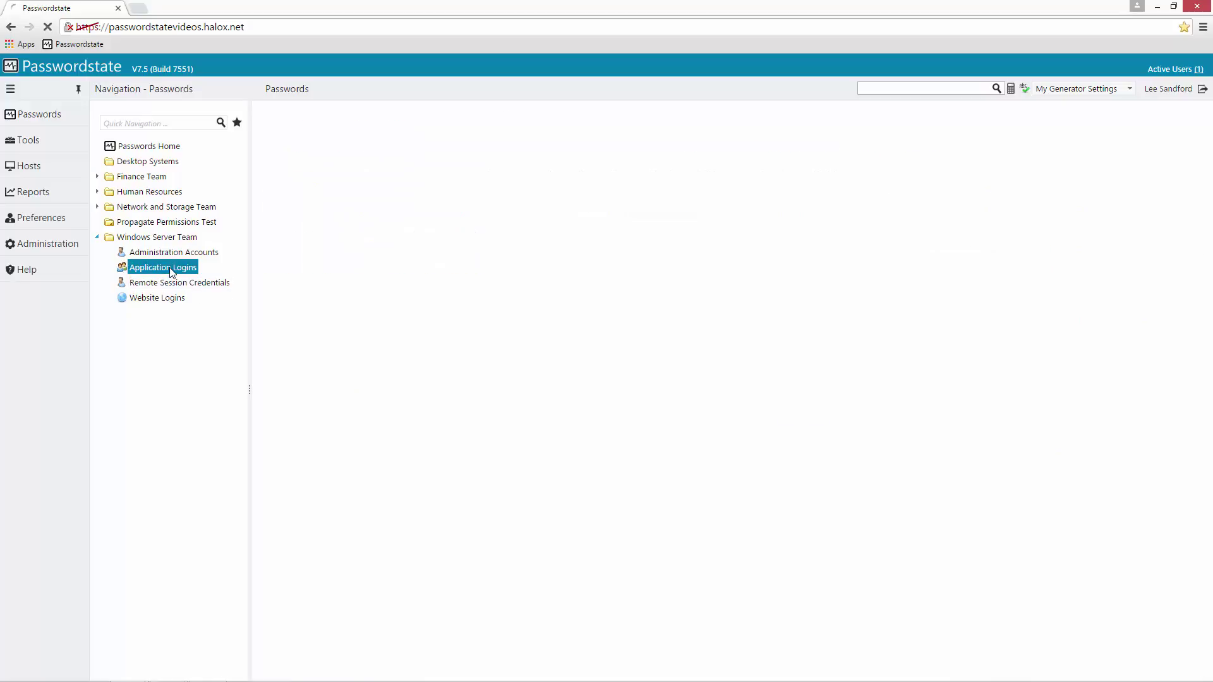
{"action": "left_click", "coordinate": [638, 205]}
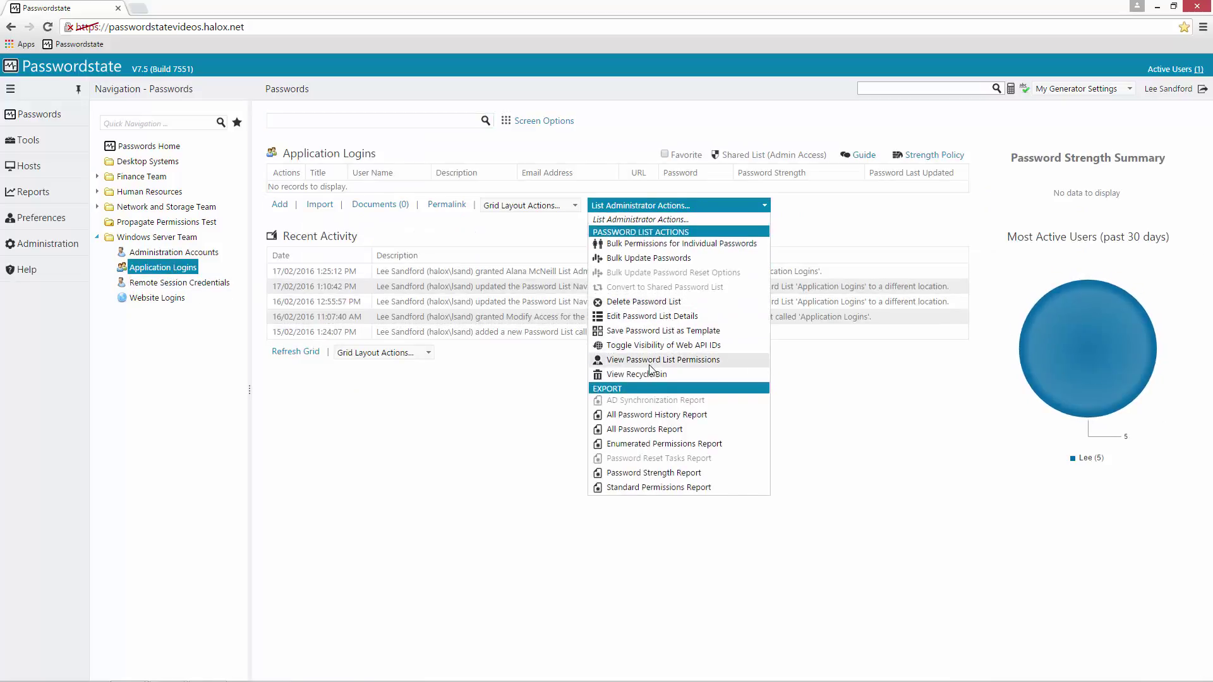
{"action": "left_click", "coordinate": [651, 362]}
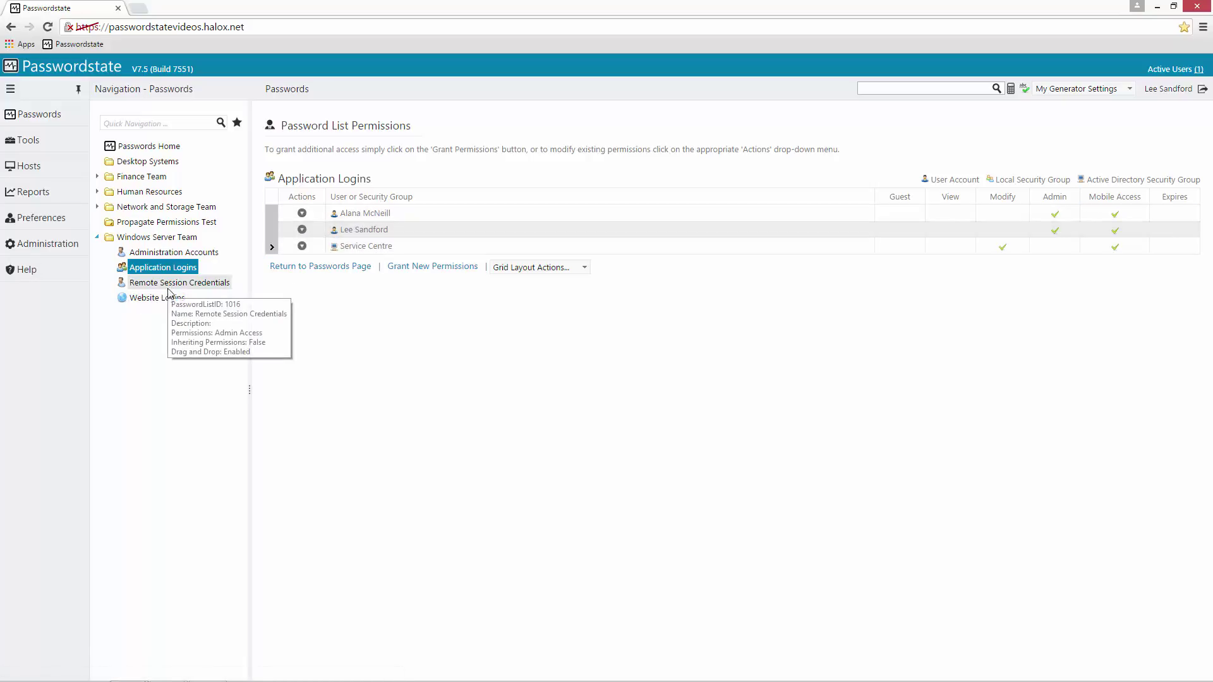
{"action": "mouse_move", "coordinate": [168, 304]}
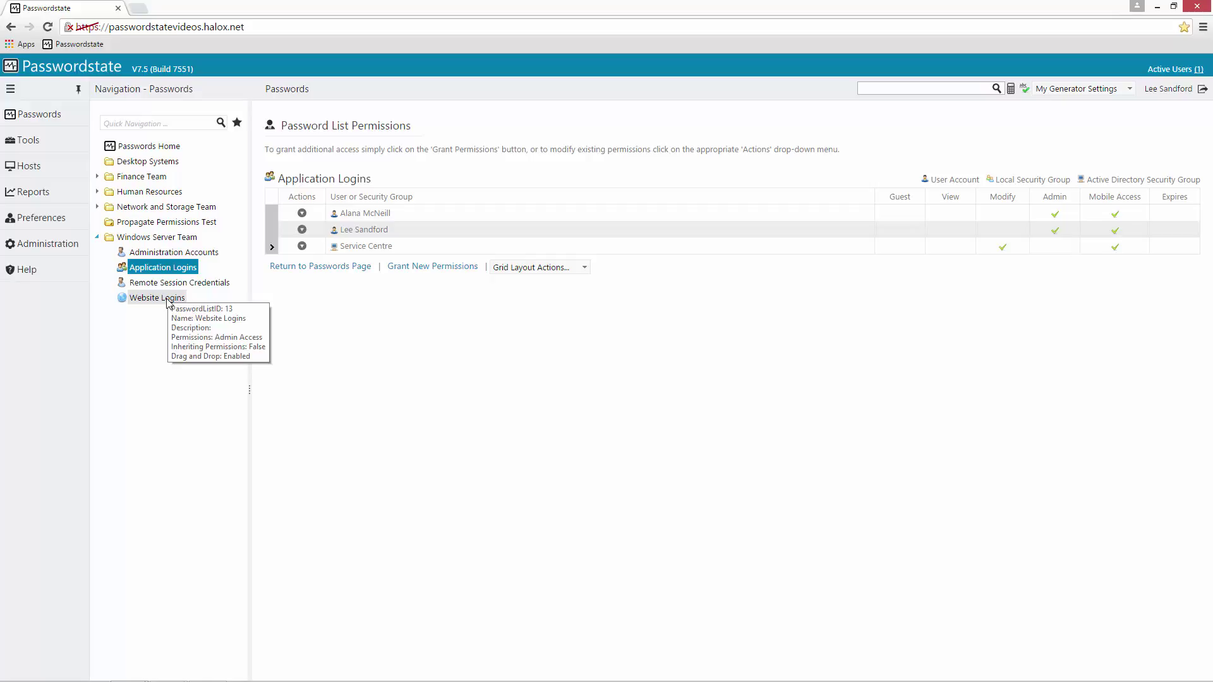
{"action": "left_click", "coordinate": [146, 239]}
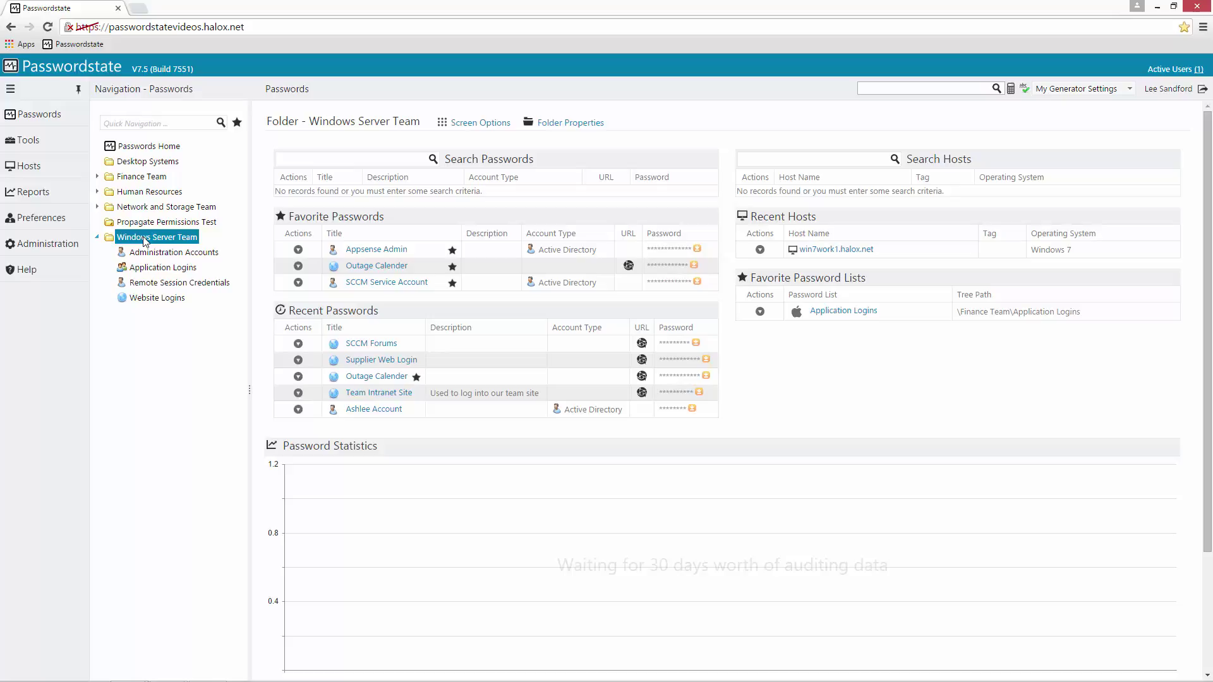
Set the Windows Server Team folder to manage permissions manually and save
{"action": "left_click", "coordinate": [572, 124]}
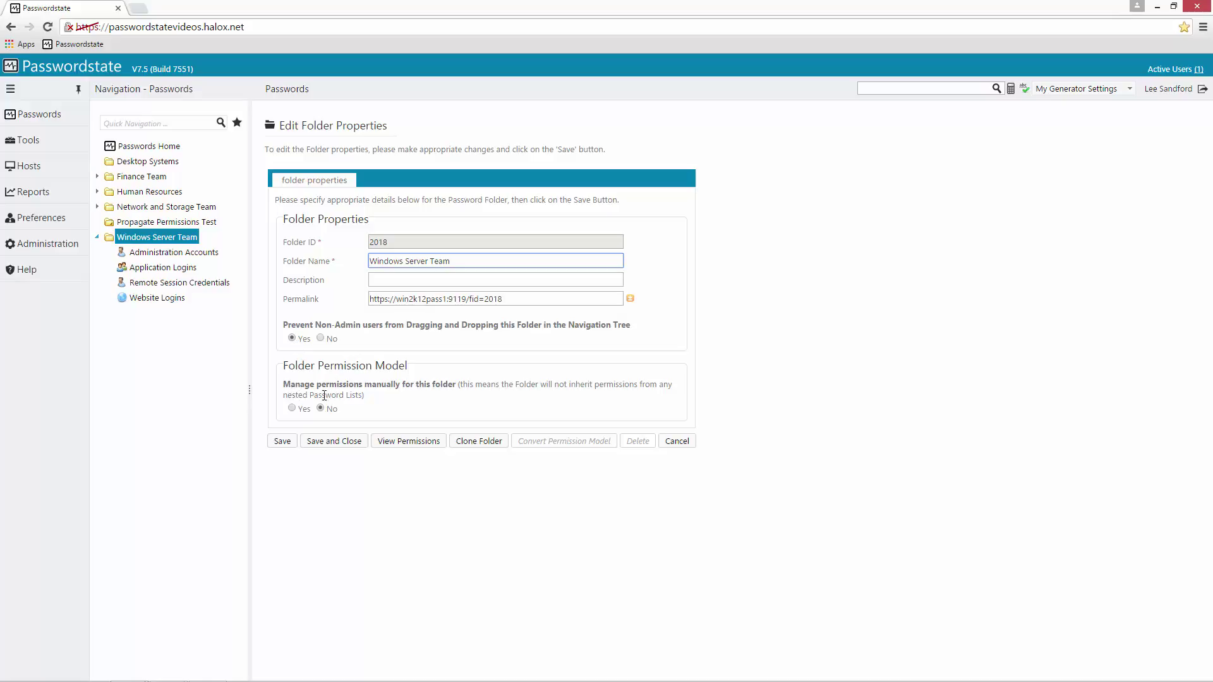
{"action": "left_click", "coordinate": [292, 408]}
{"action": "left_click", "coordinate": [291, 443]}
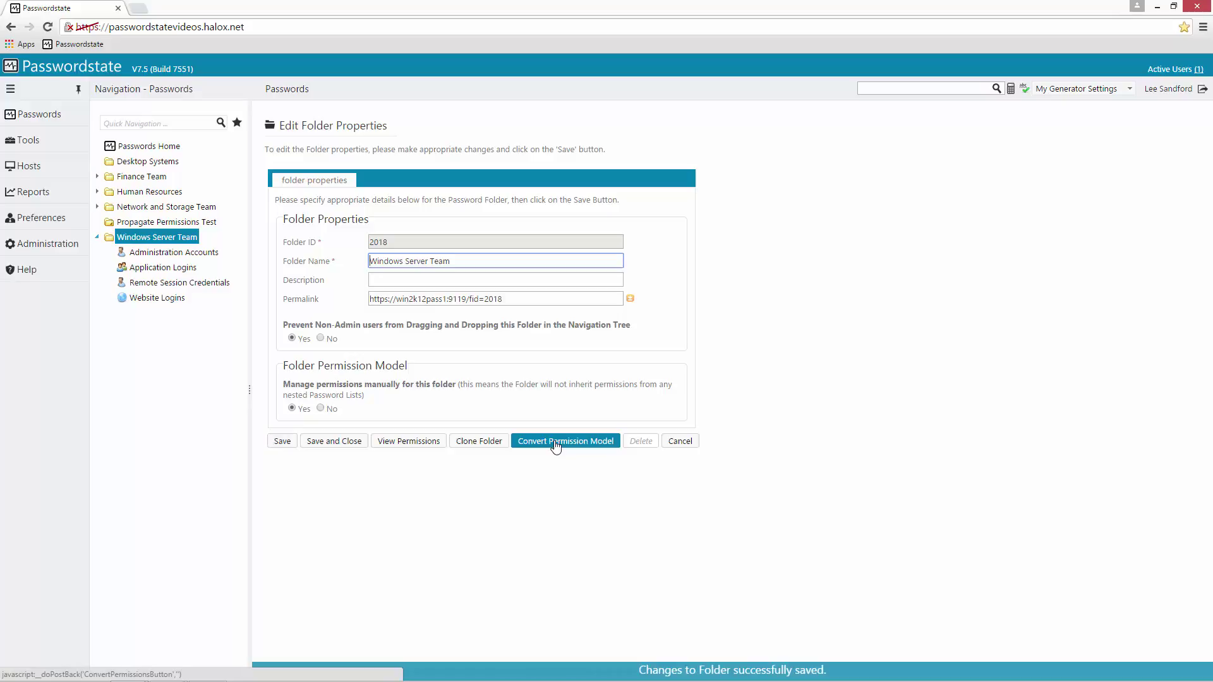
Start the permission model conversion and remove Service Centre's access to the folder
{"action": "left_click", "coordinate": [555, 444]}
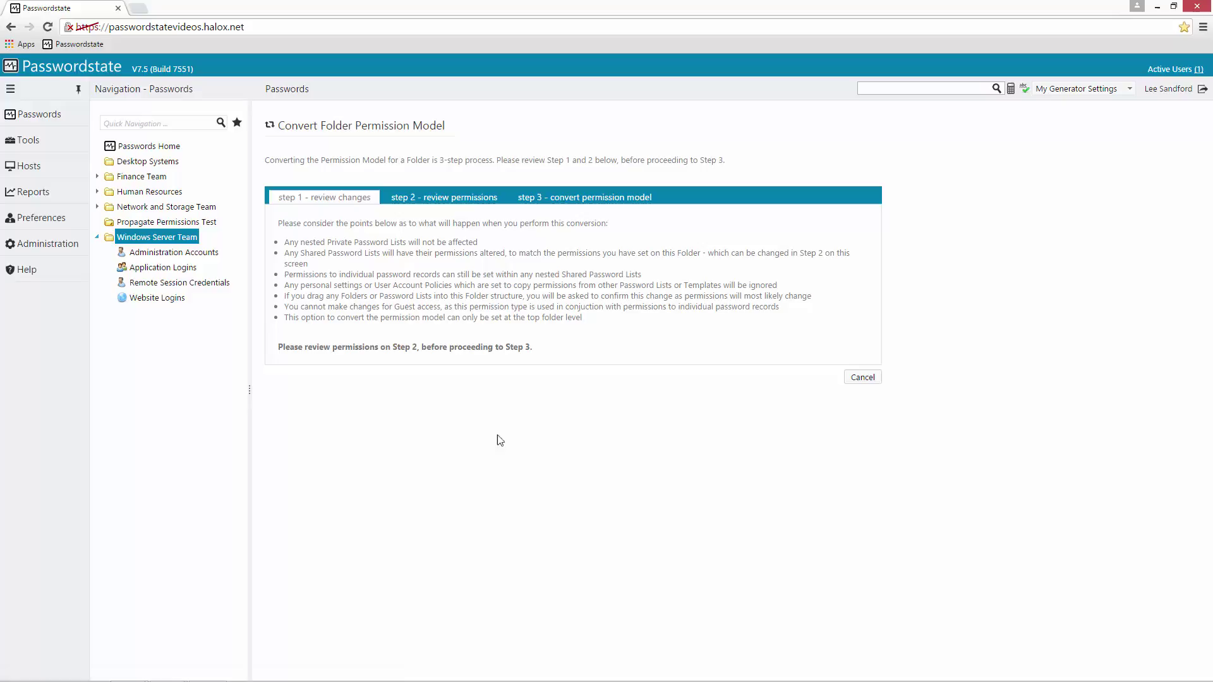
{"action": "left_click", "coordinate": [426, 199]}
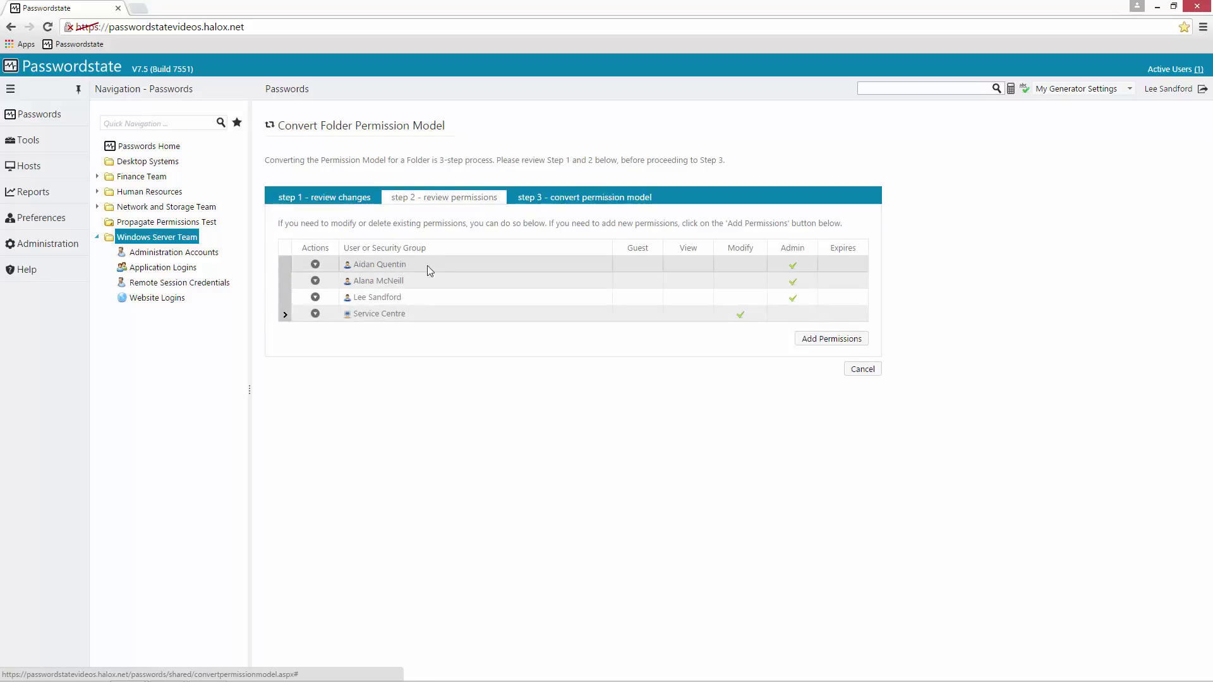
{"action": "left_click", "coordinate": [315, 313]}
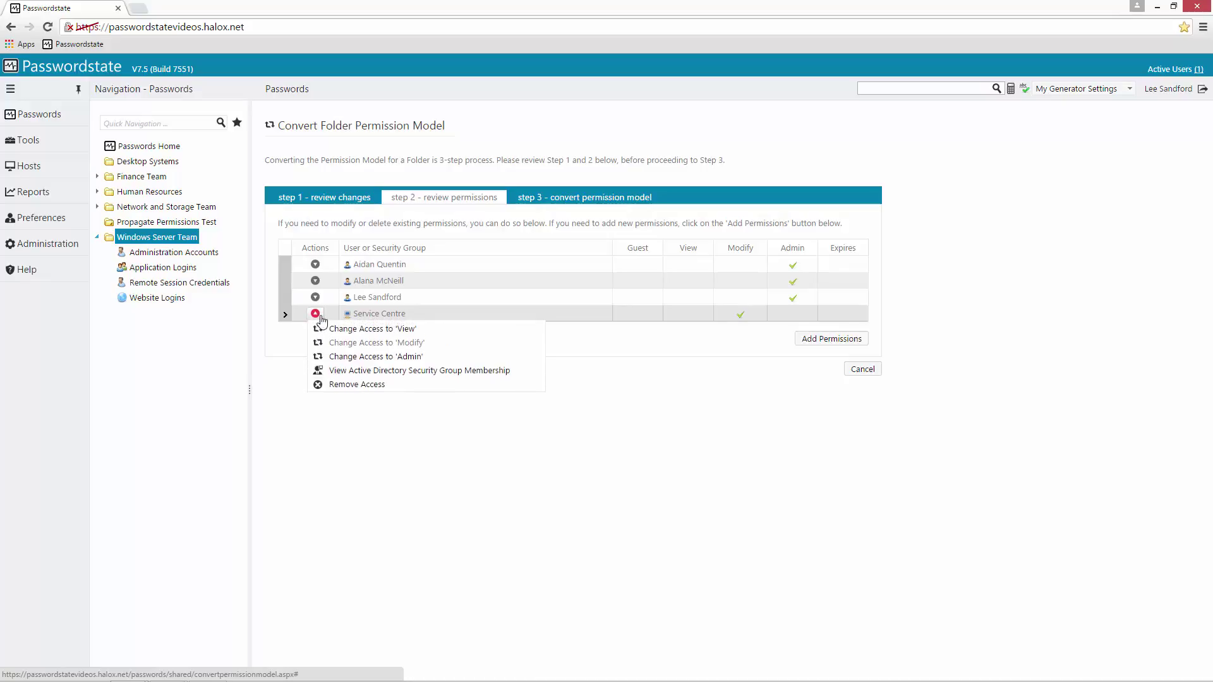
{"action": "left_click", "coordinate": [387, 384]}
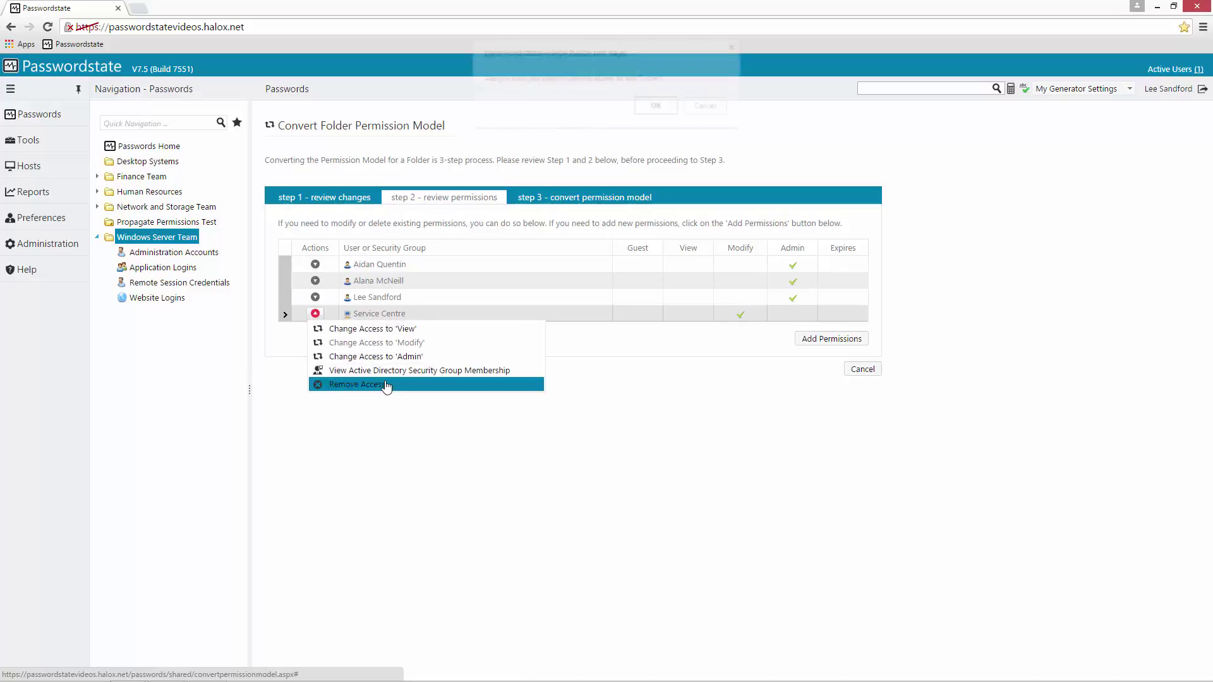
{"action": "left_click", "coordinate": [657, 108]}
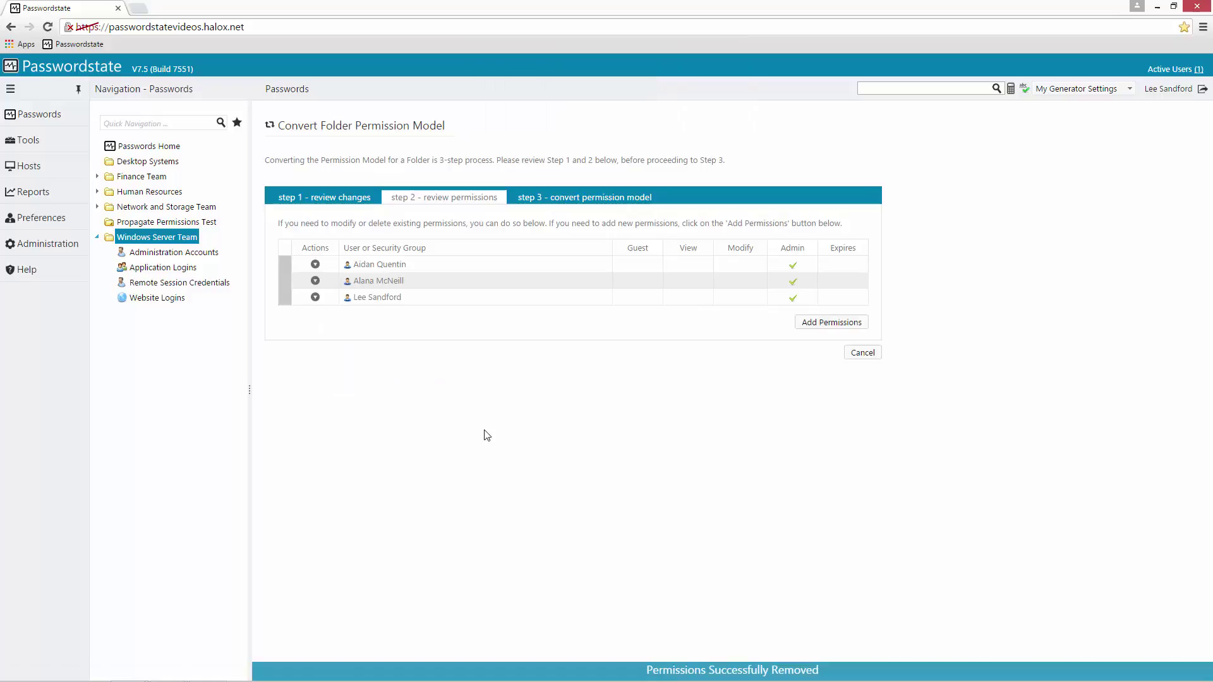
Add the Windows Team security group with Administrator permissions to Windows Server Team
{"action": "left_click", "coordinate": [833, 325]}
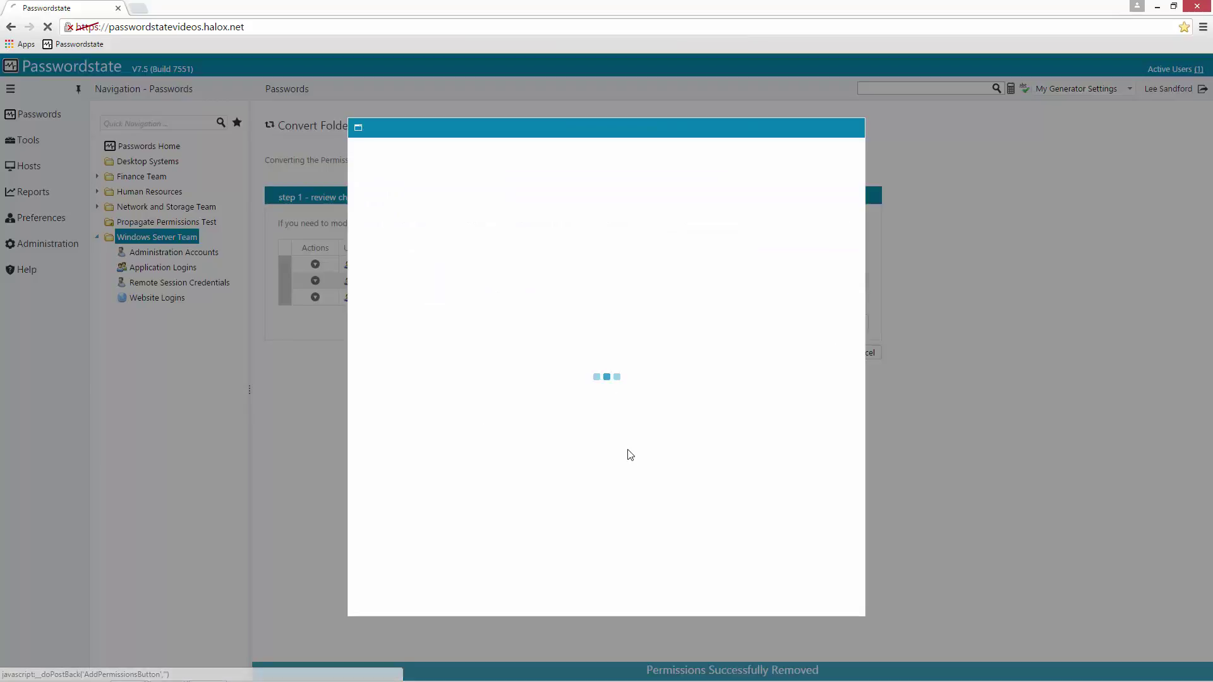
{"action": "left_click", "coordinate": [475, 293]}
{"action": "left_click", "coordinate": [569, 275]}
{"action": "left_click", "coordinate": [414, 364]}
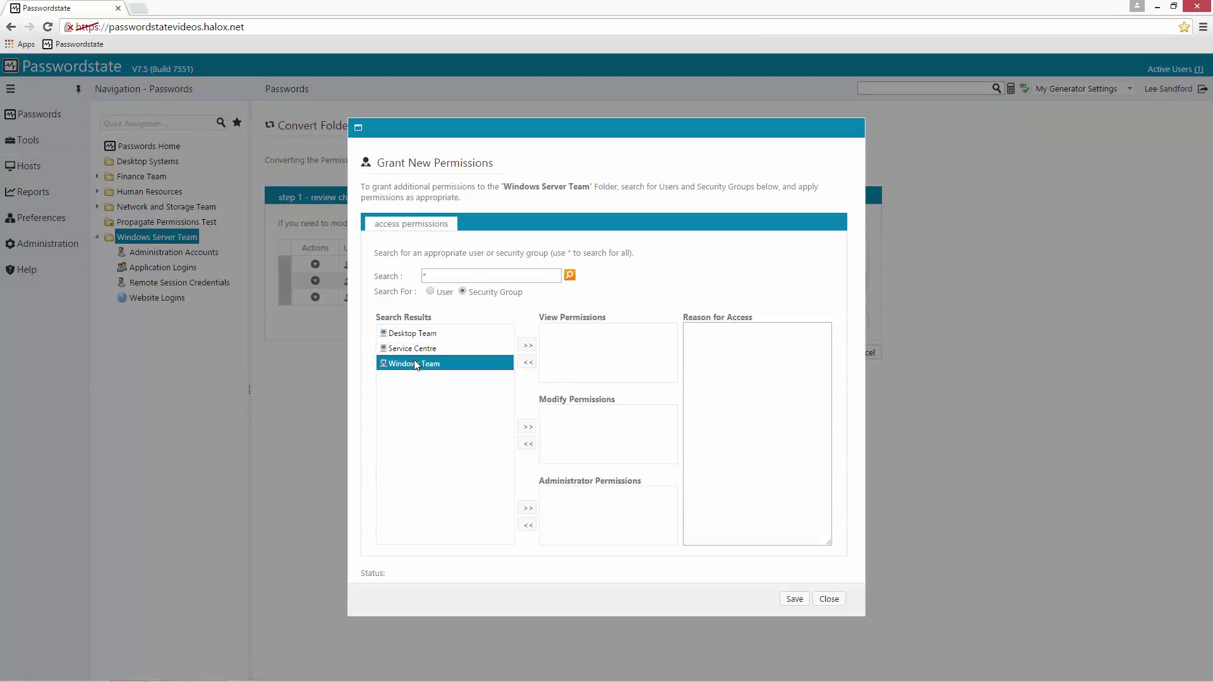
{"action": "left_click", "coordinate": [528, 508]}
{"action": "left_click", "coordinate": [794, 599]}
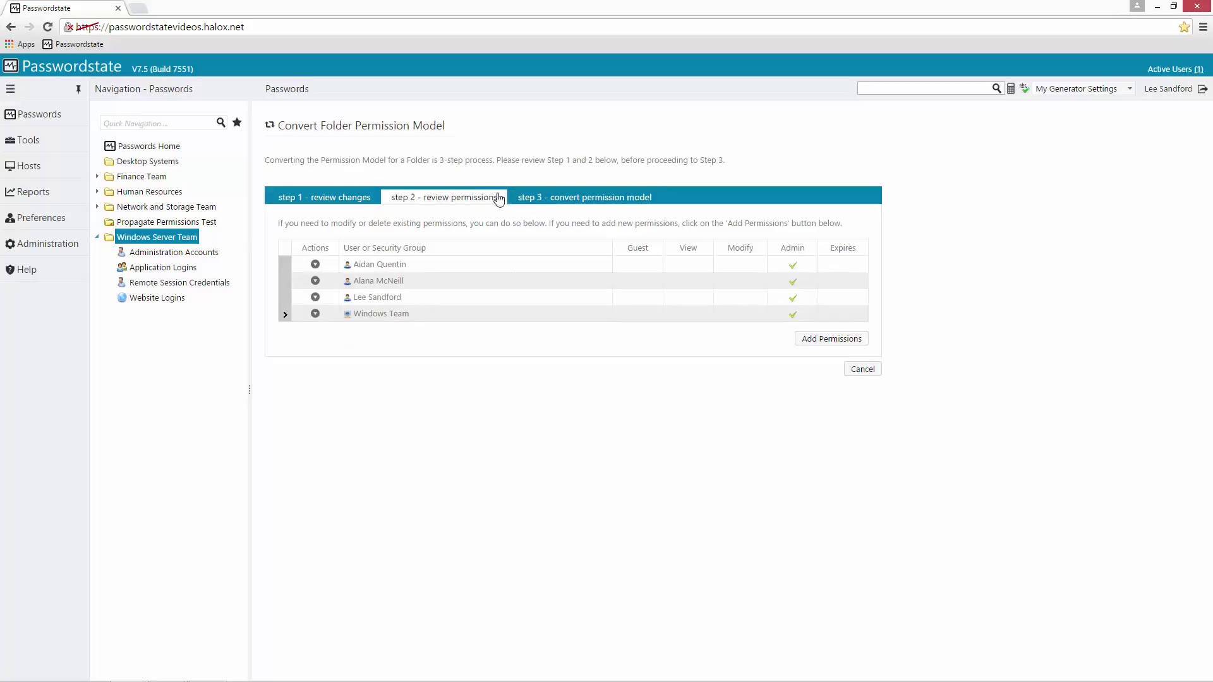
Finish step 3 by converting the folder's permission model and confirming
{"action": "left_click", "coordinate": [547, 197]}
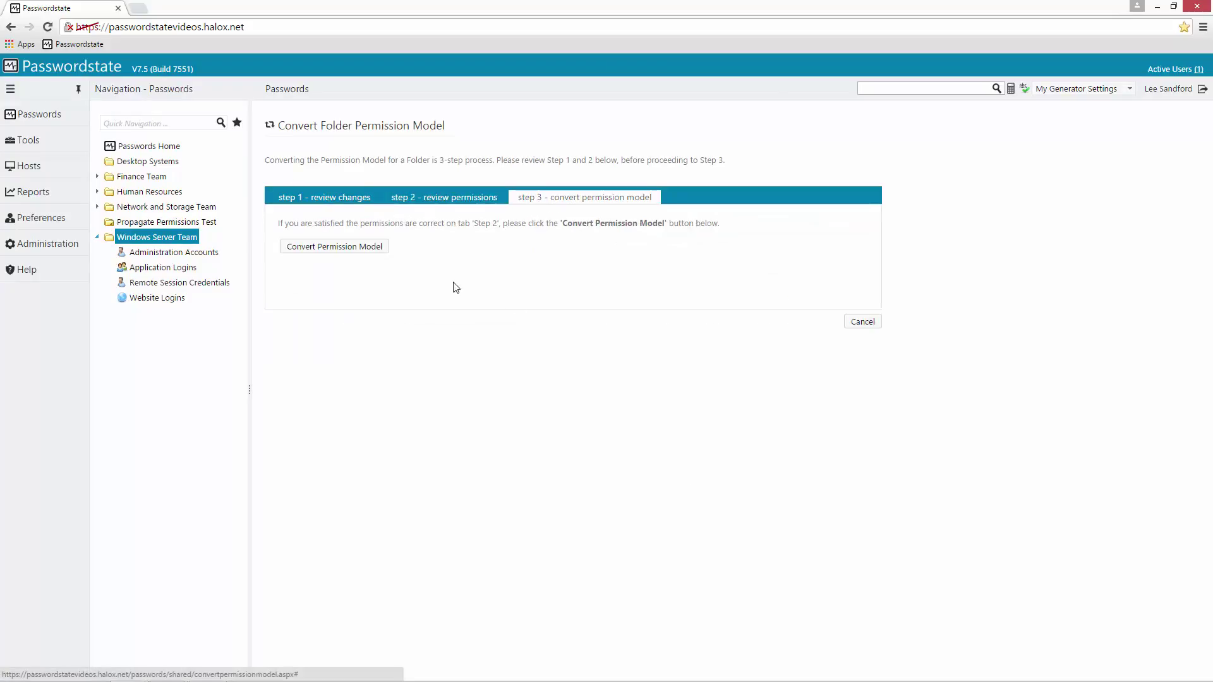
{"action": "left_click", "coordinate": [352, 249]}
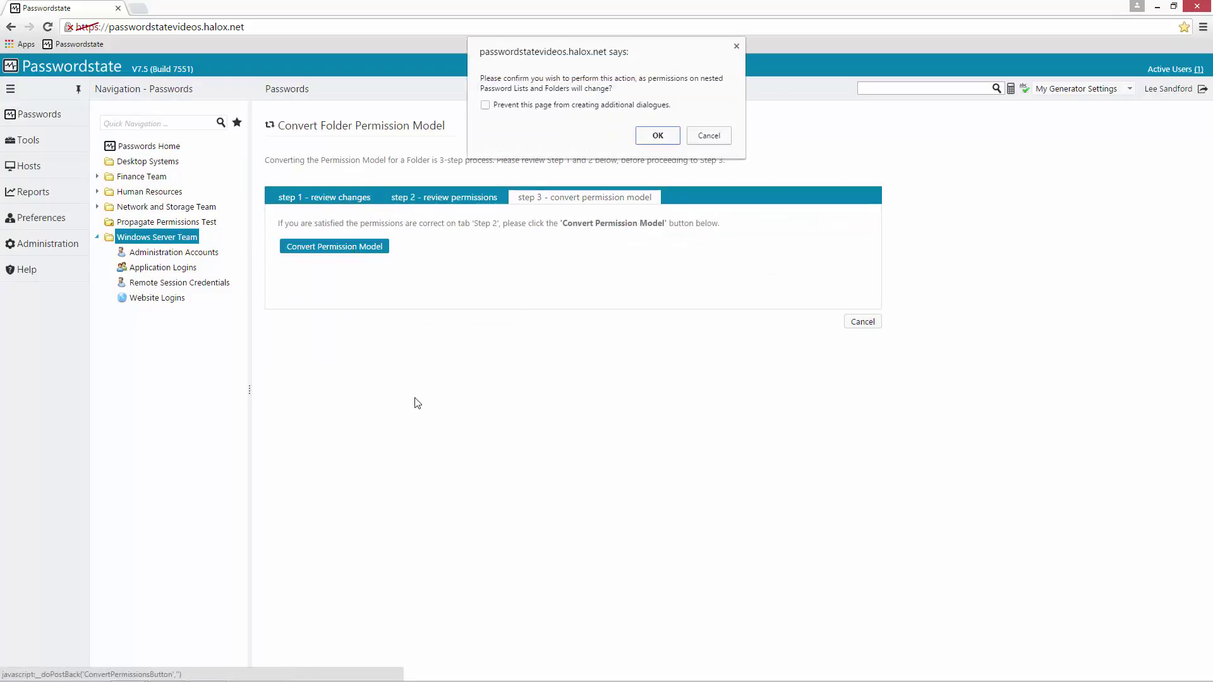
{"action": "left_click", "coordinate": [658, 136]}
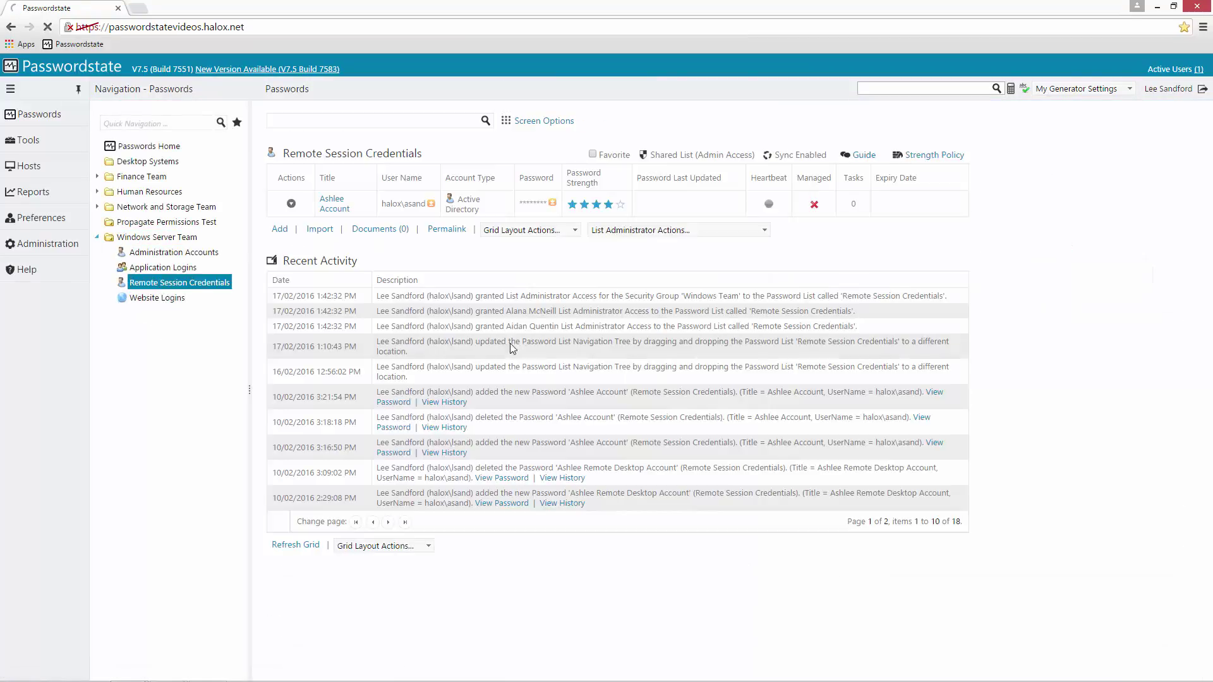
View Remote Session Credentials' list permissions, showing Windows Team's inherited Admin and Mobile Access
{"action": "left_click", "coordinate": [751, 231]}
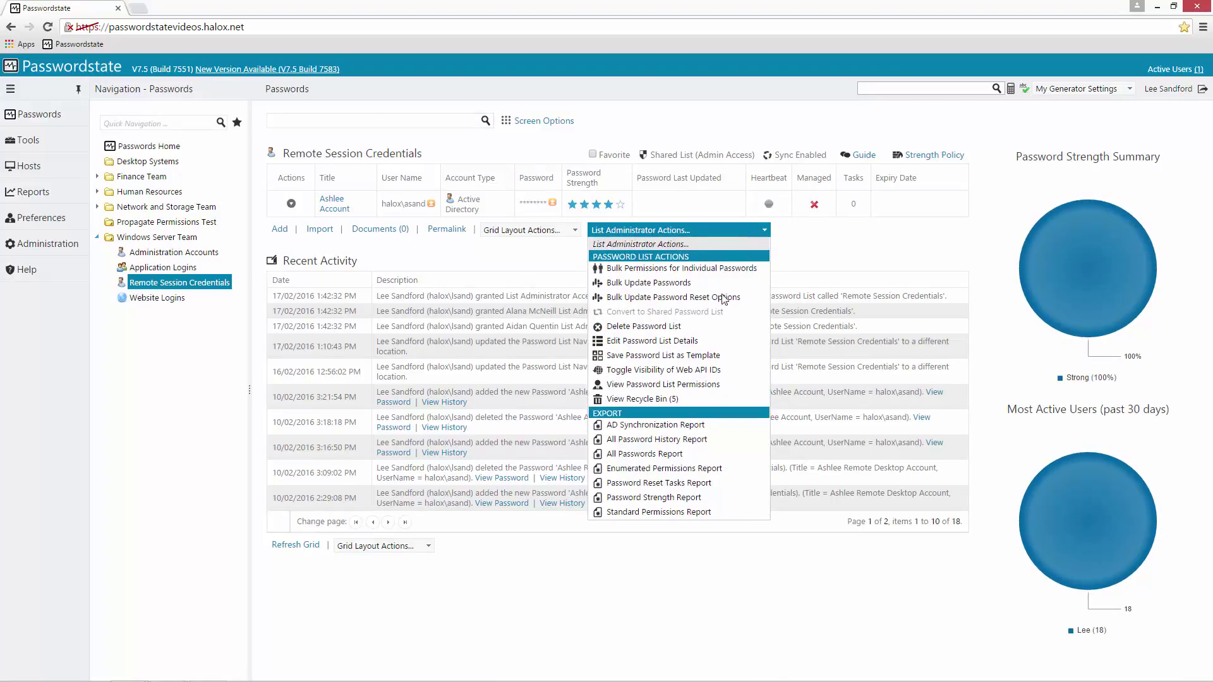
{"action": "left_click", "coordinate": [663, 384]}
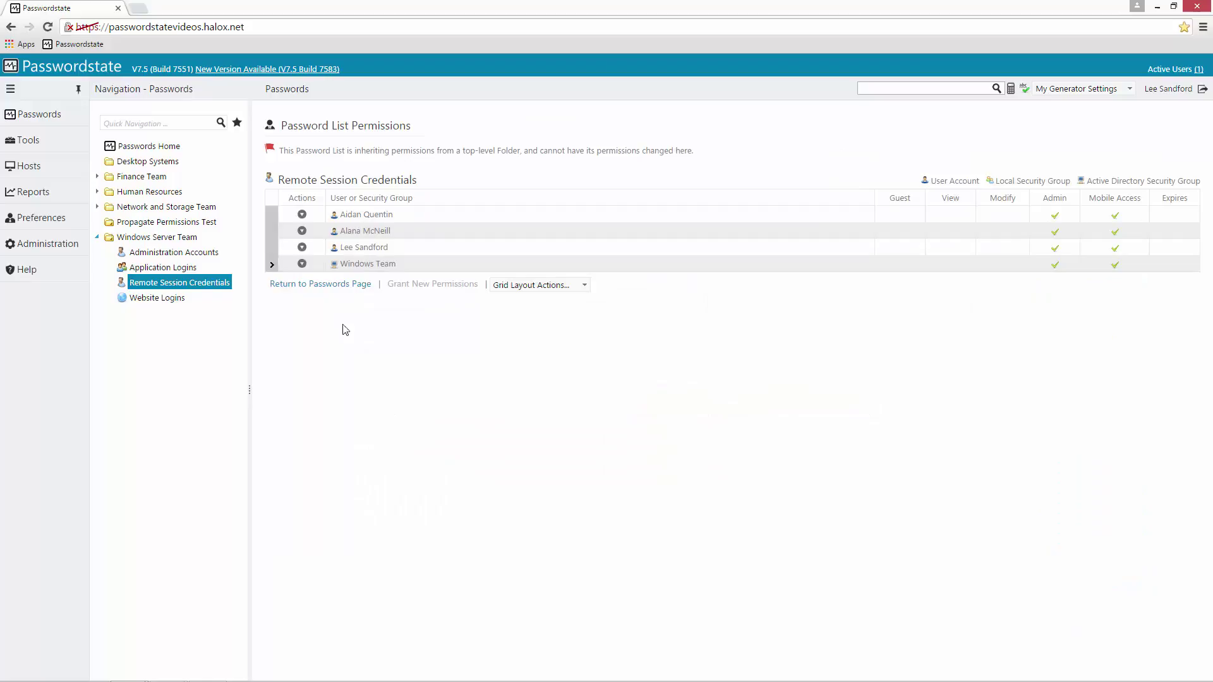
{"action": "mouse_move", "coordinate": [163, 256]}
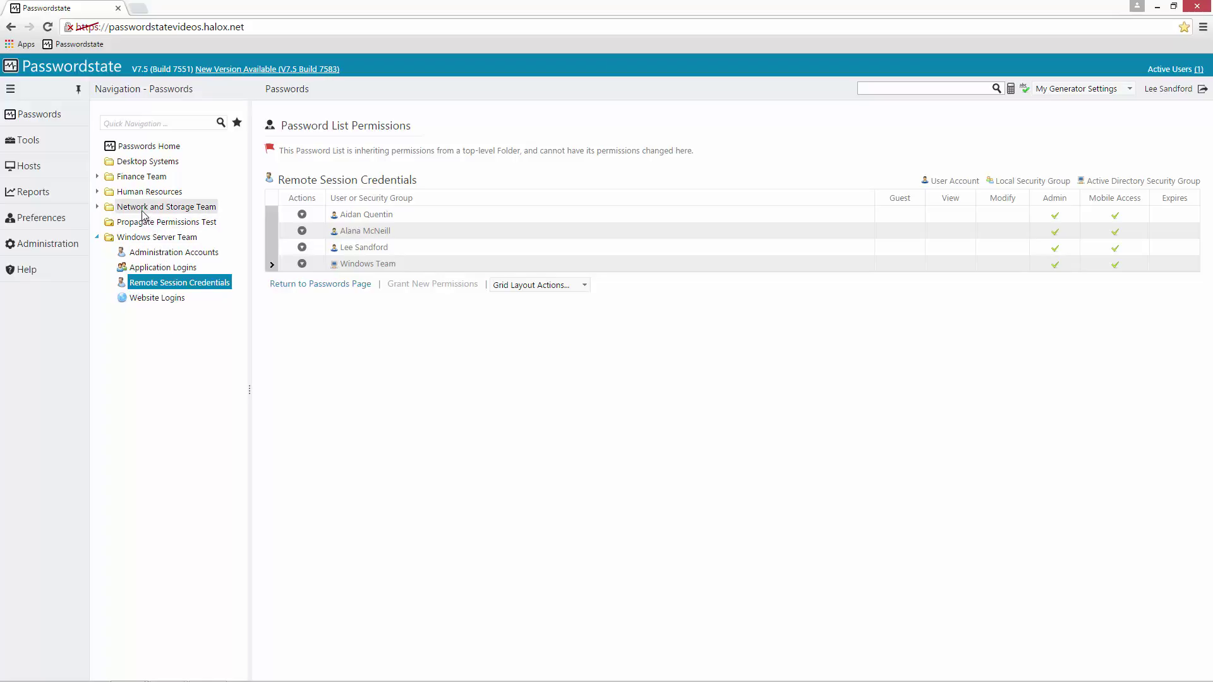
{"action": "mouse_move", "coordinate": [142, 214]}
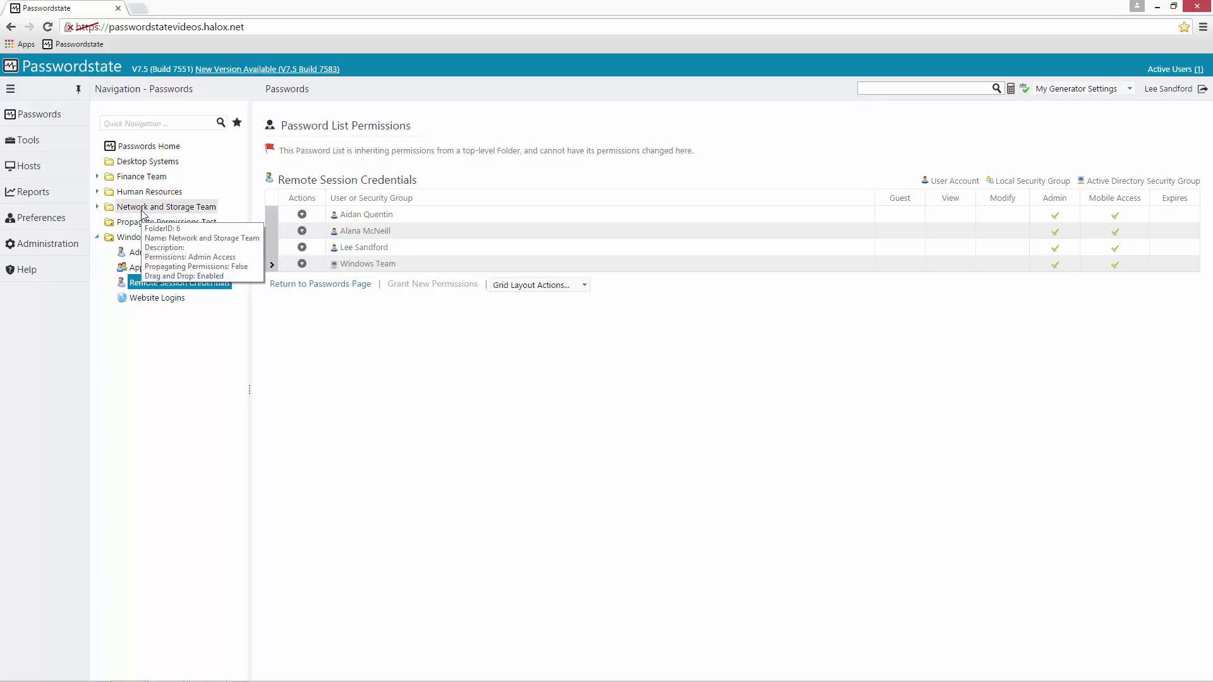